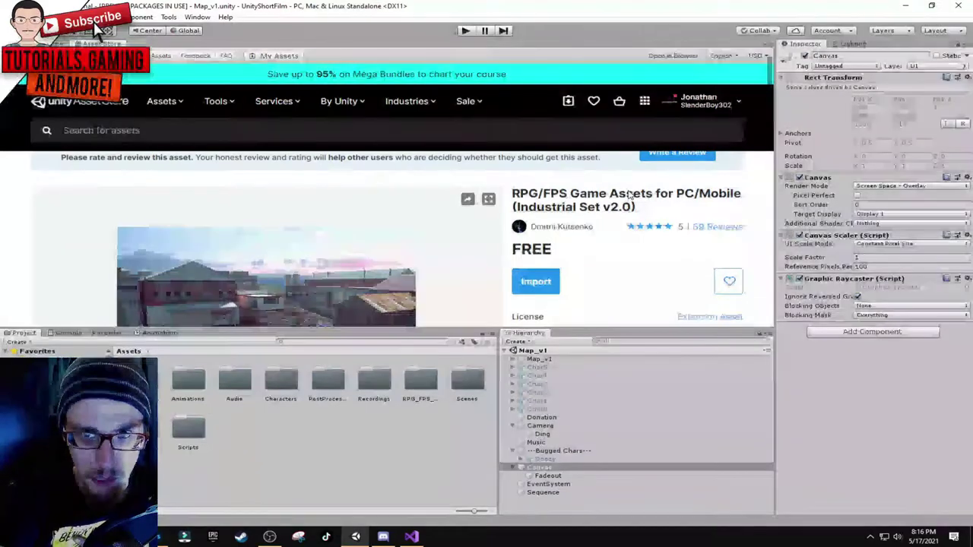
Step: Examine the Asset Store page of RPG/FPS Game Assets for PC/Mobile (Industrial Set v2.0), including its version and compatibility details
scroll(526, 213, down, 2)
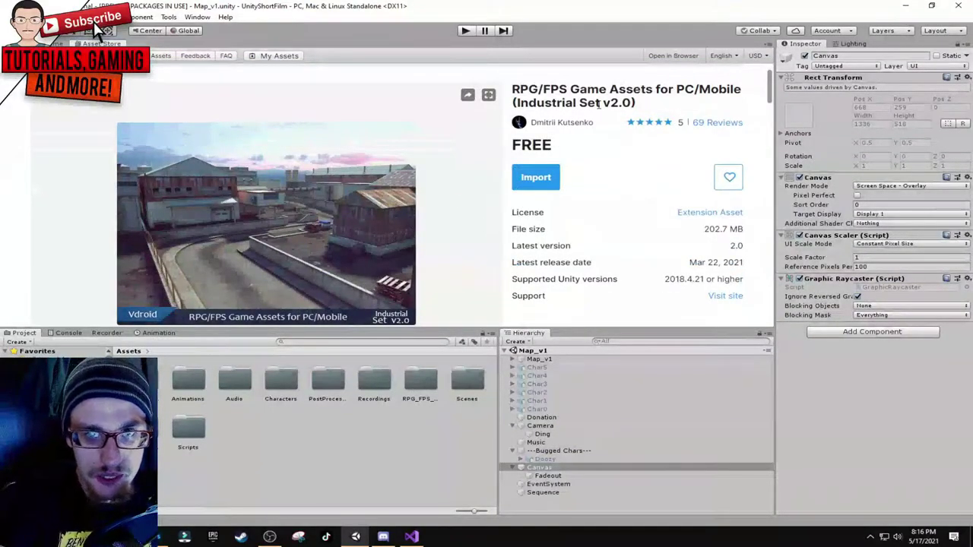
scroll(582, 176, down, 2)
scroll(583, 175, up, 5)
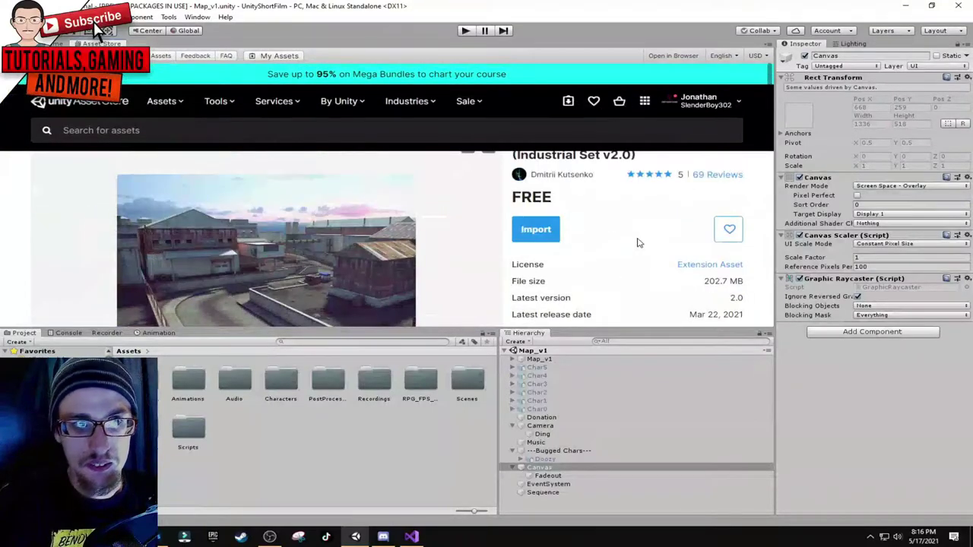
scroll(639, 243, down, 2)
scroll(612, 244, up, 3)
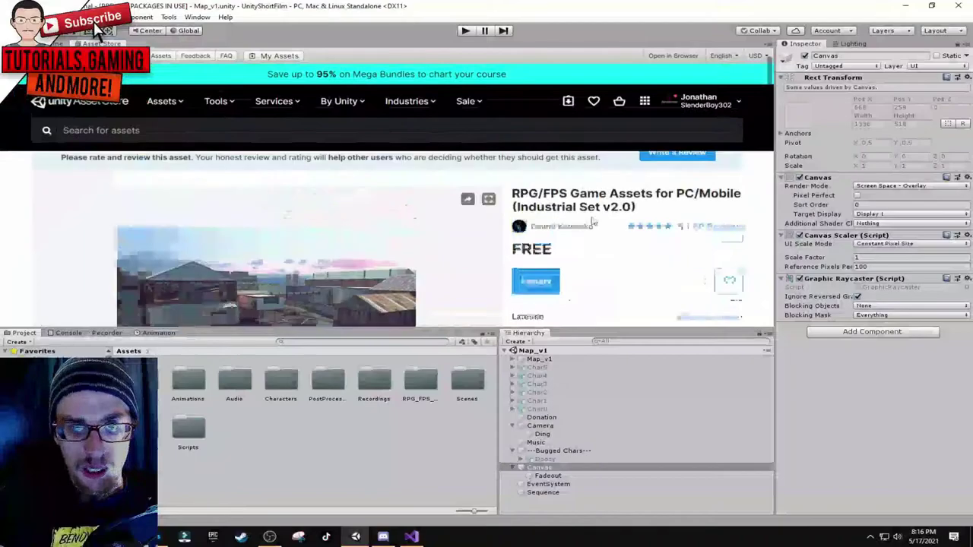
triple_click(563, 296)
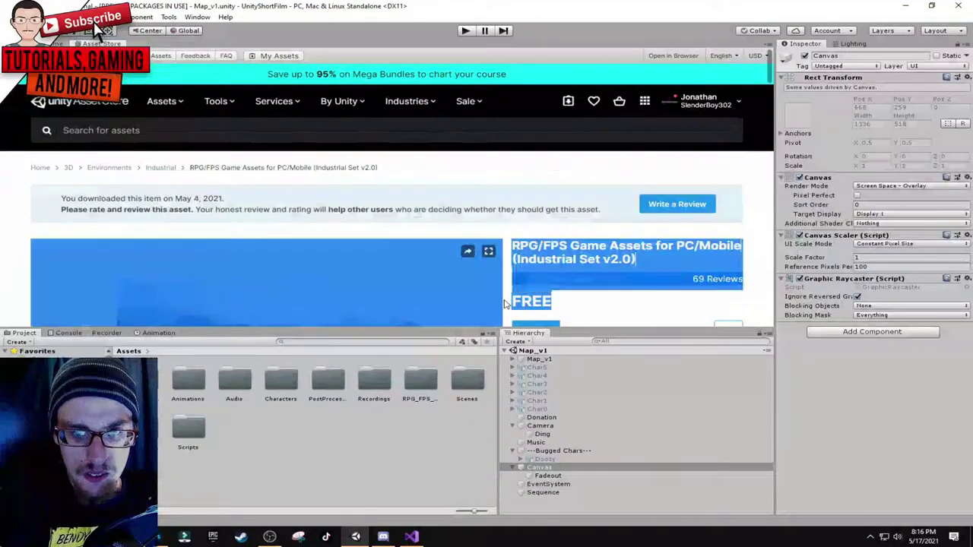
click(563, 297)
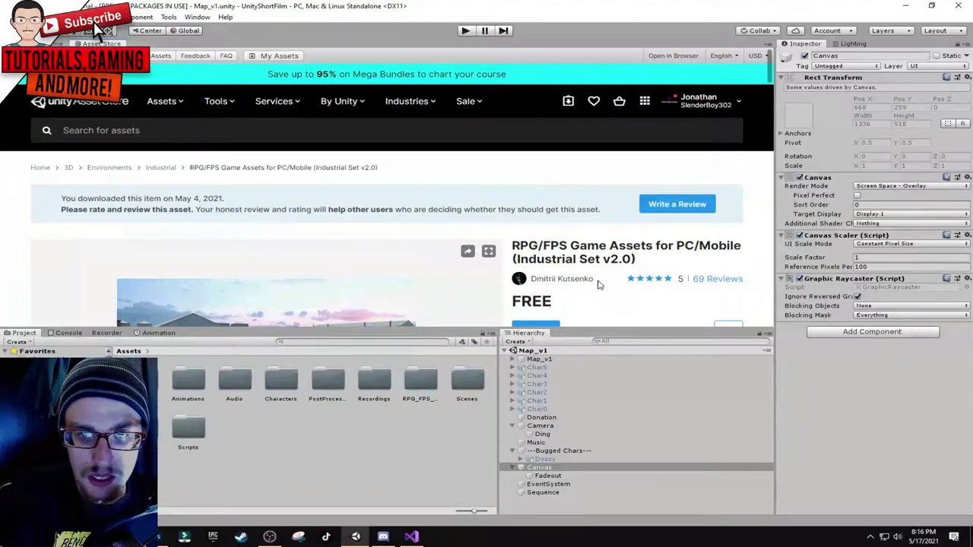
scroll(593, 289, down, 3)
scroll(600, 289, up, 1)
scroll(605, 289, down, 3)
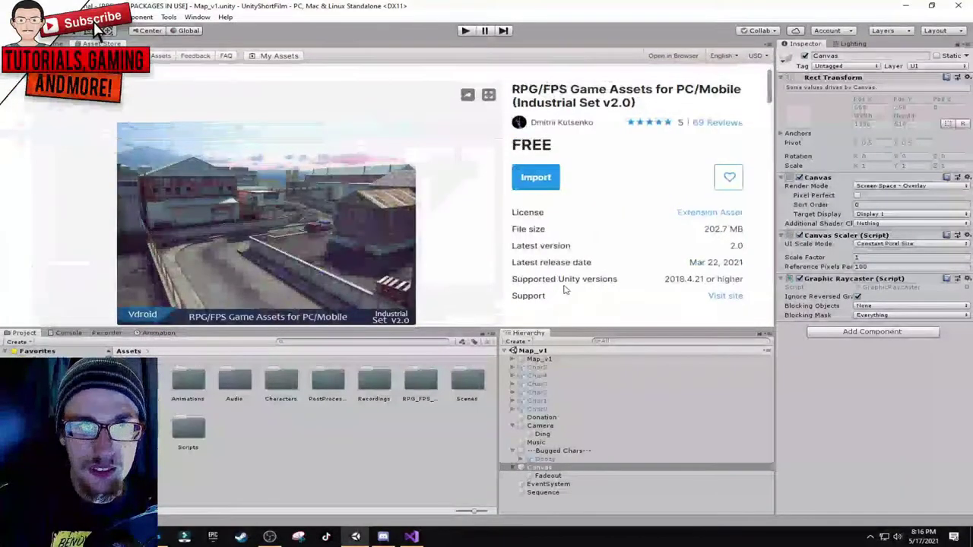
scroll(568, 296, up, 1)
scroll(560, 285, down, 2)
scroll(563, 287, up, 1)
Step: Look over the project's top-level asset folders, from RPG_FPS_game_assets_industrial and ScreenshotUtility to Characters, Recordings, Scenes, Scripts and PostProcessing
click(419, 380)
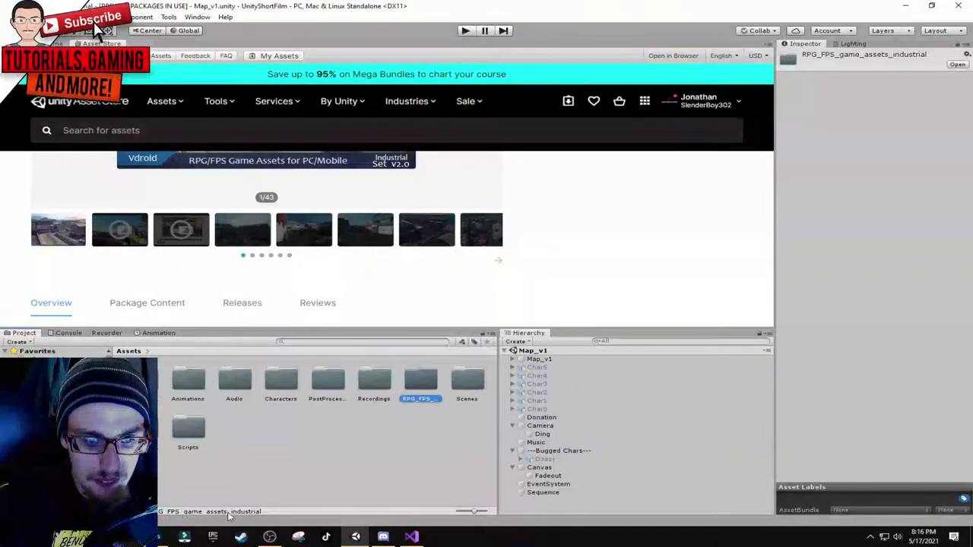
click(406, 435)
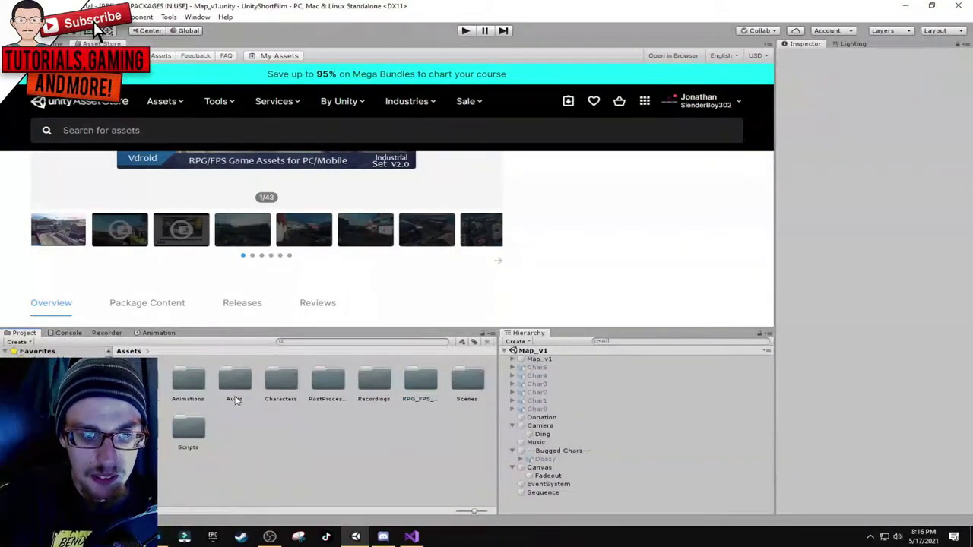
click(182, 389)
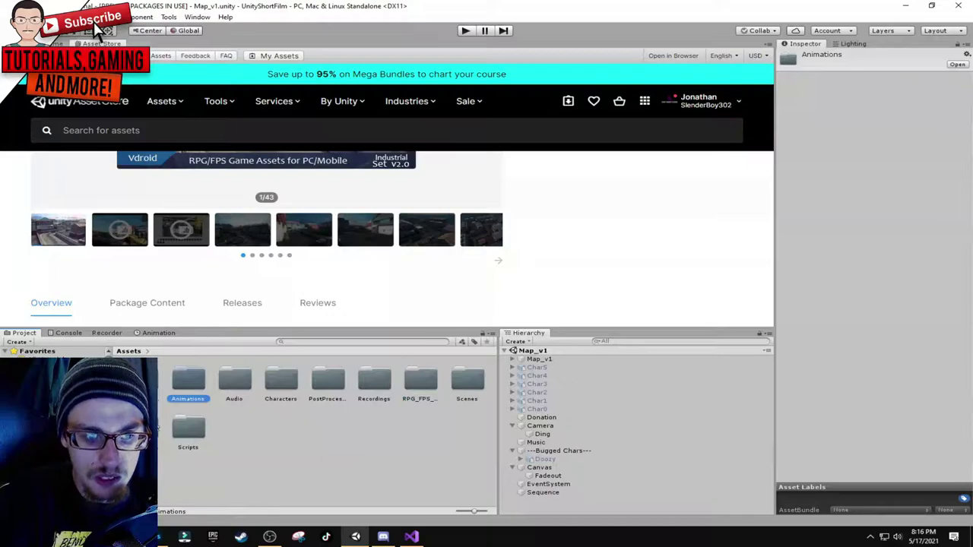
click(186, 433)
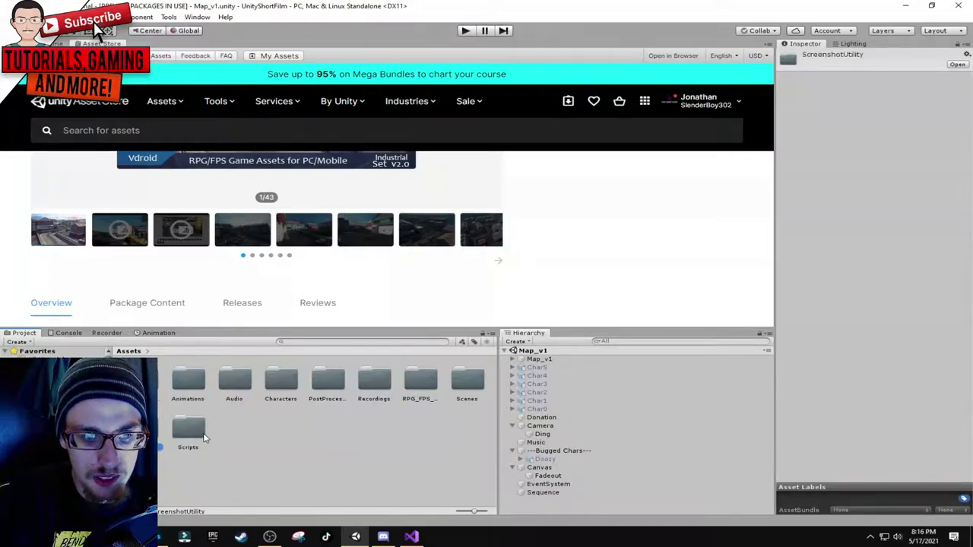
click(253, 433)
click(137, 430)
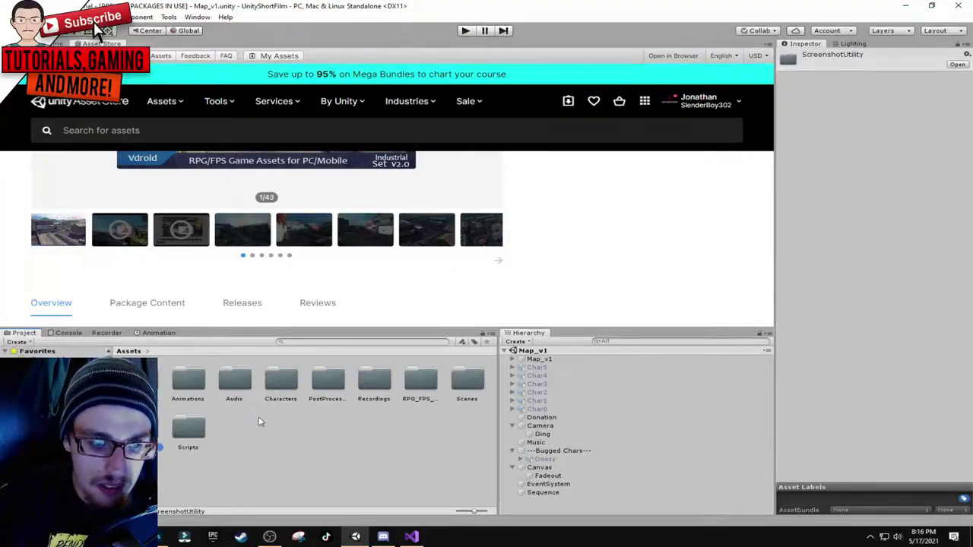
click(189, 380)
click(234, 380)
click(277, 388)
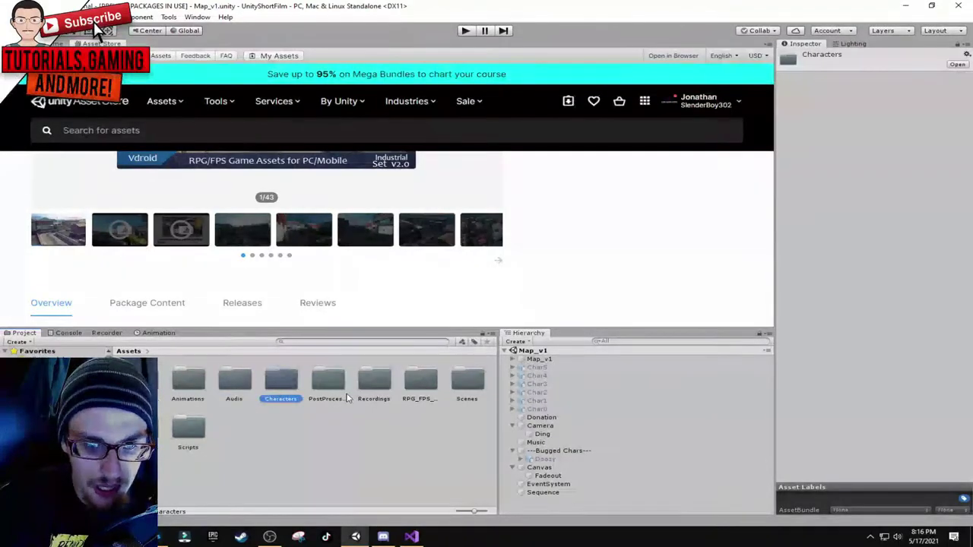
click(374, 380)
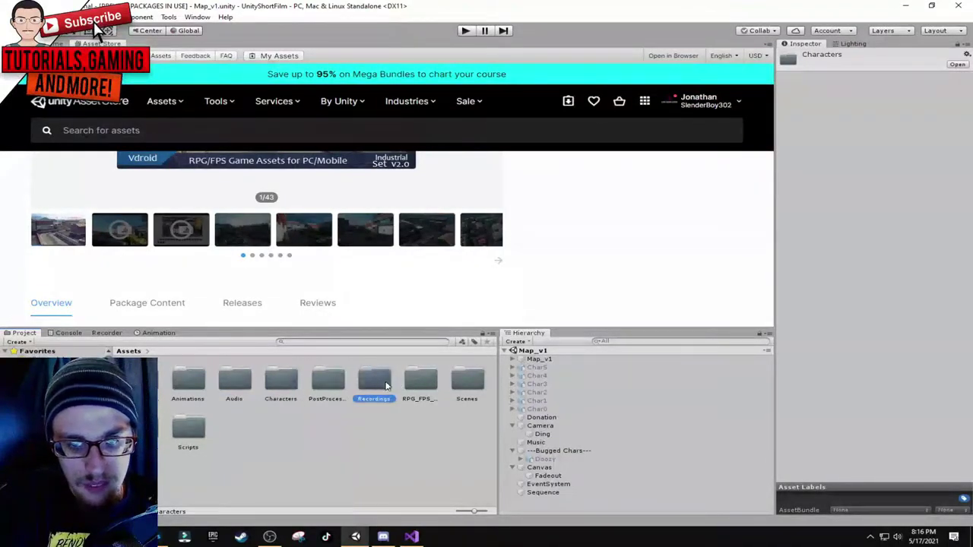
click(466, 380)
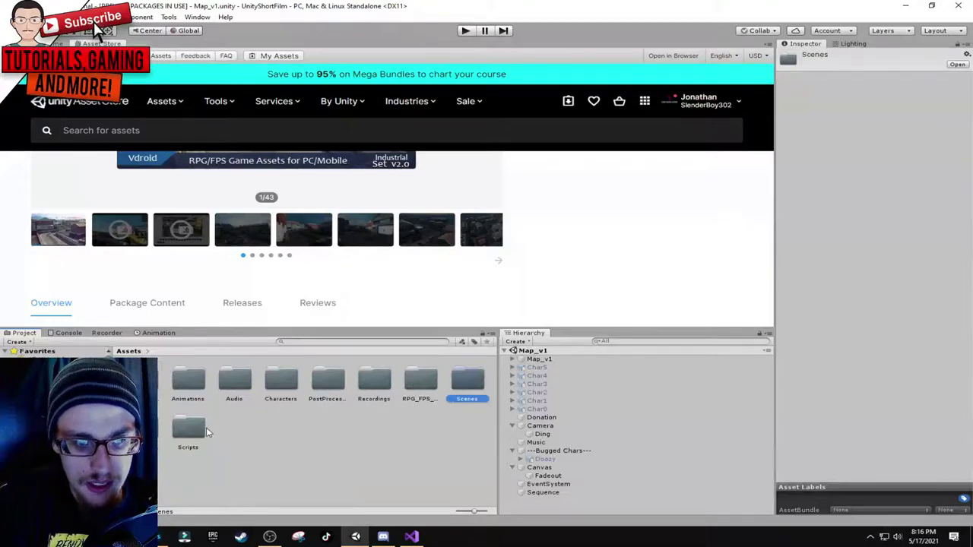
click(194, 430)
click(330, 389)
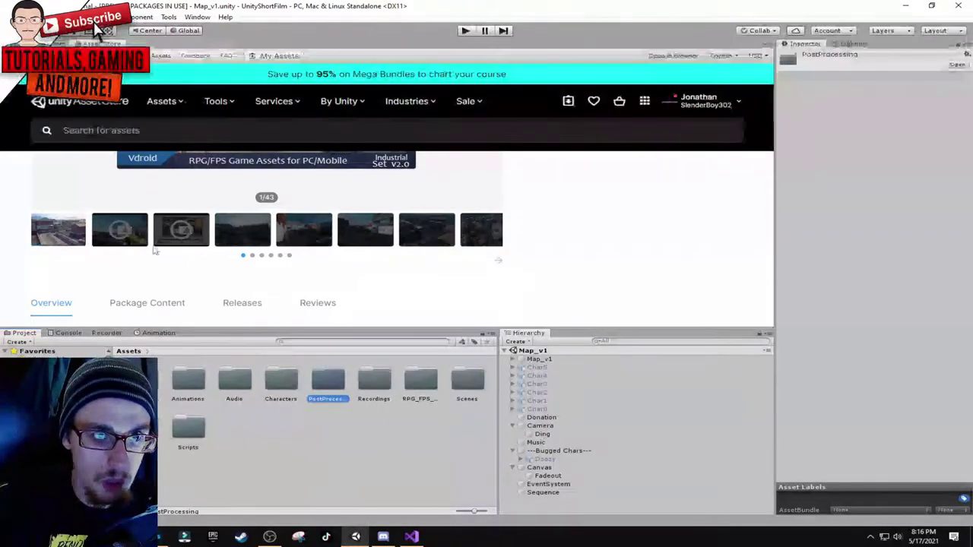
Step: Show the Game view and open the Package Manager
key(ctrl+2)
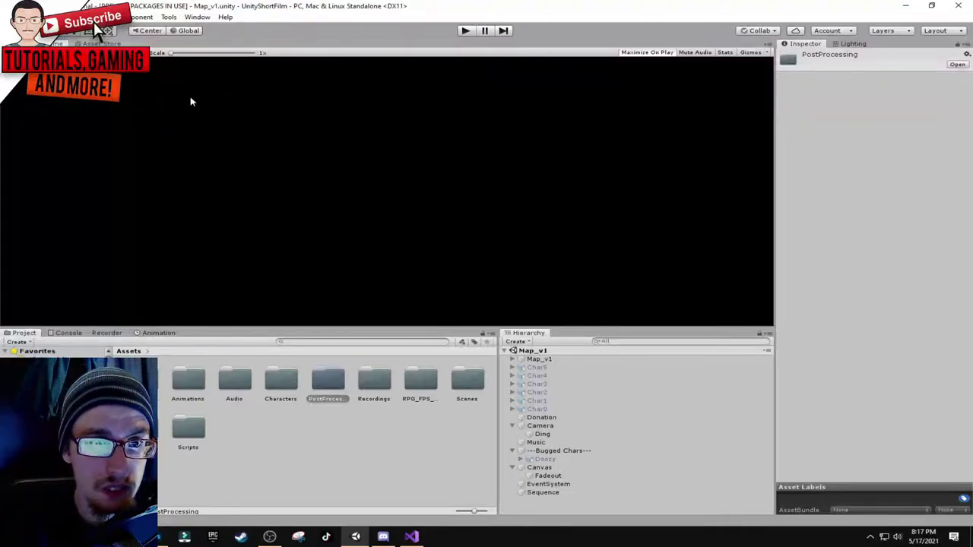
click(197, 16)
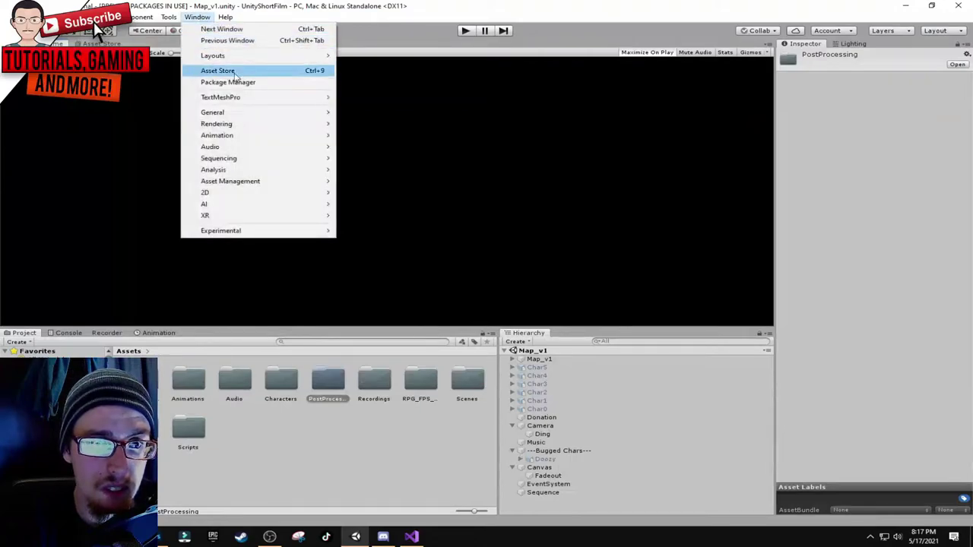
click(228, 82)
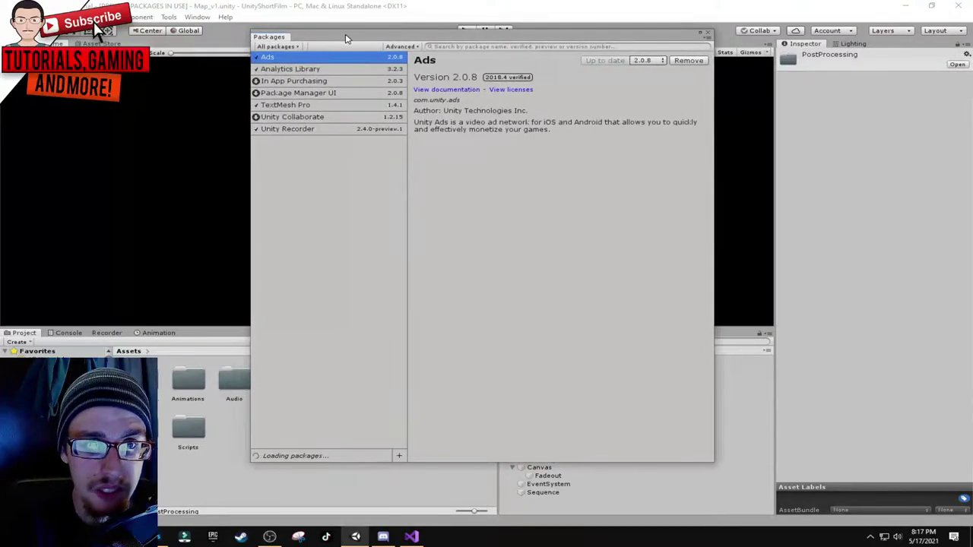
Step: Filter the package list to show only built-in packages
click(401, 46)
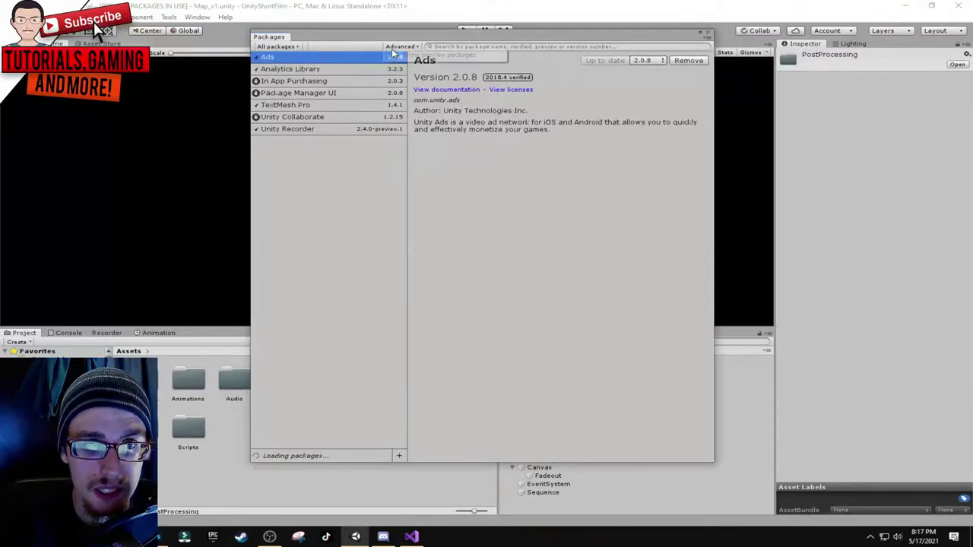
click(271, 55)
click(276, 46)
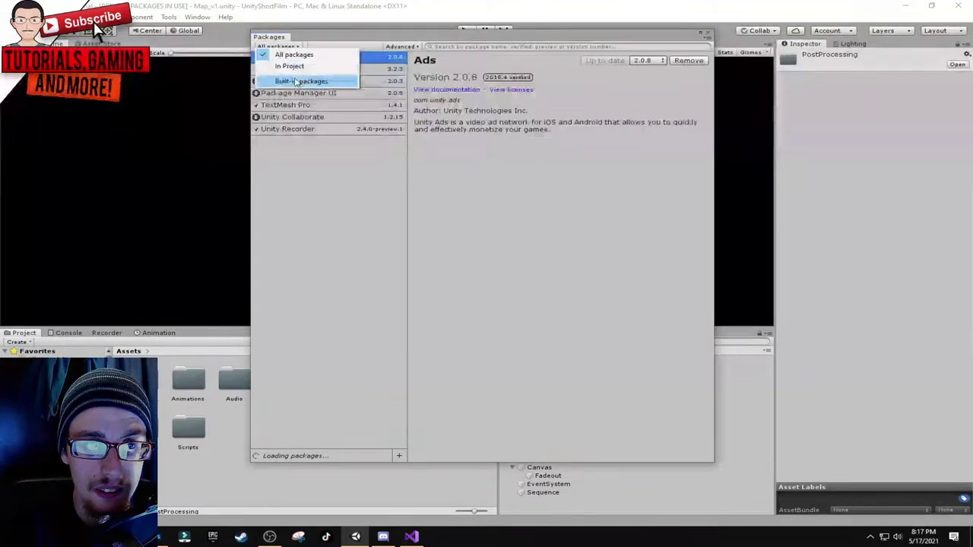
click(303, 81)
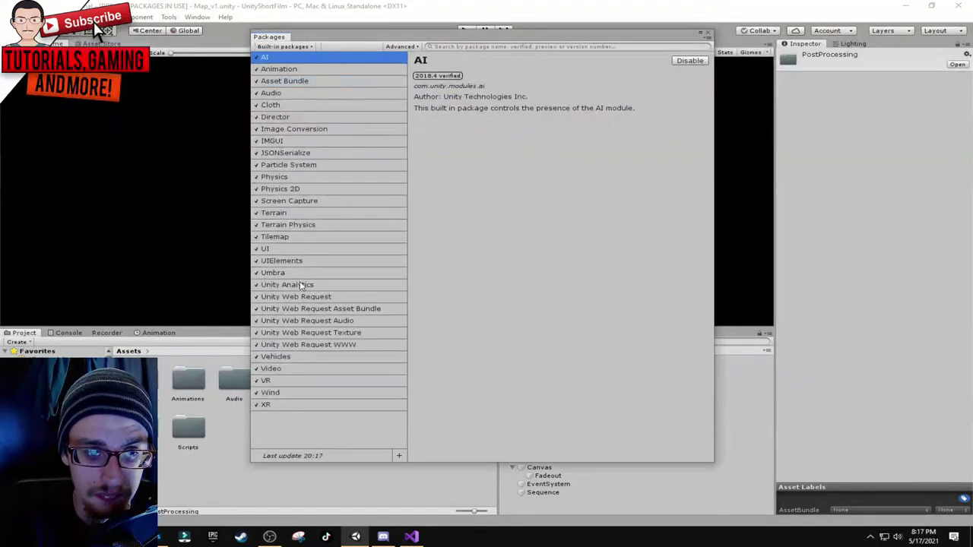
Step: Filter the package list to all packages and show the details of the Post Processing package
click(283, 46)
click(276, 47)
click(276, 47)
click(298, 76)
scroll(321, 198, down, 10)
scroll(325, 233, down, 5)
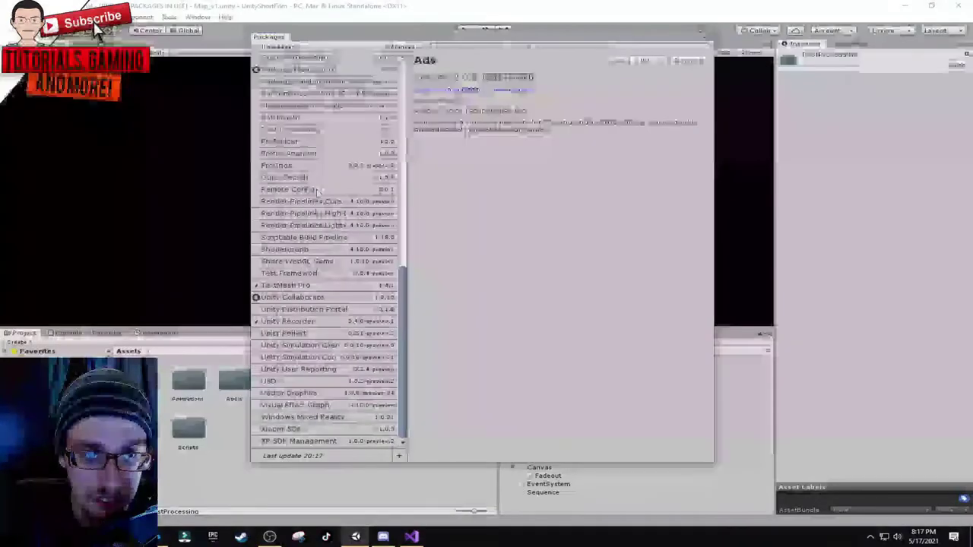
click(301, 130)
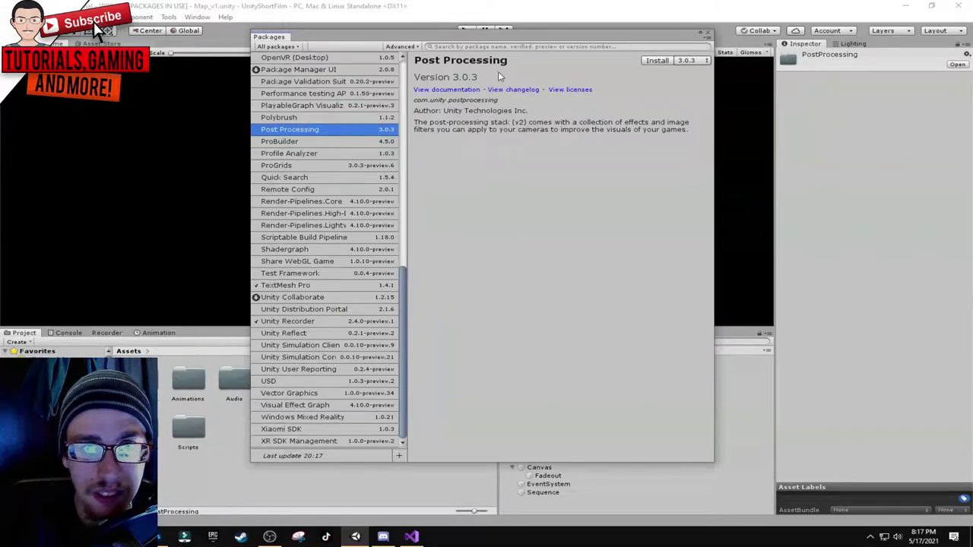
Step: View all available versions of the Post Processing package without installing one, and close the Package Manager
click(701, 62)
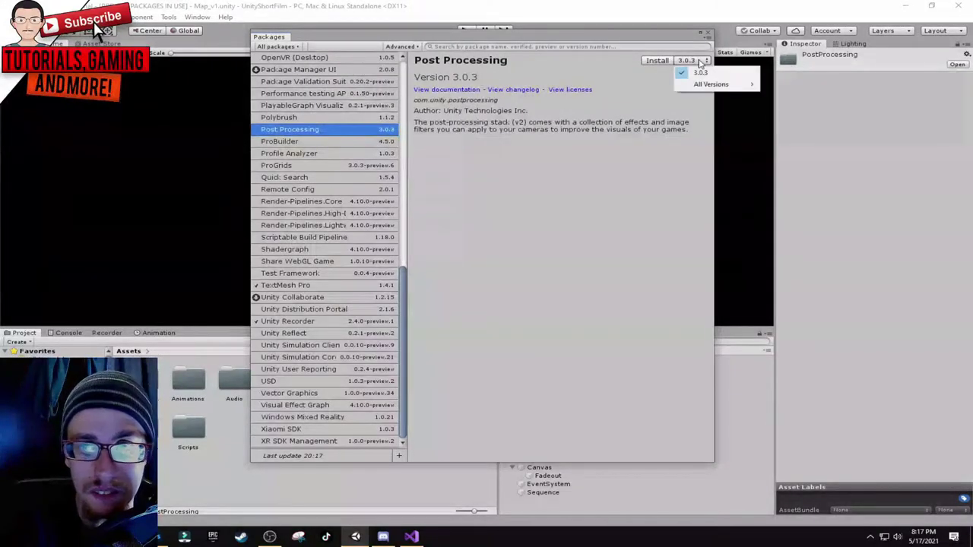
mouse_move(698, 85)
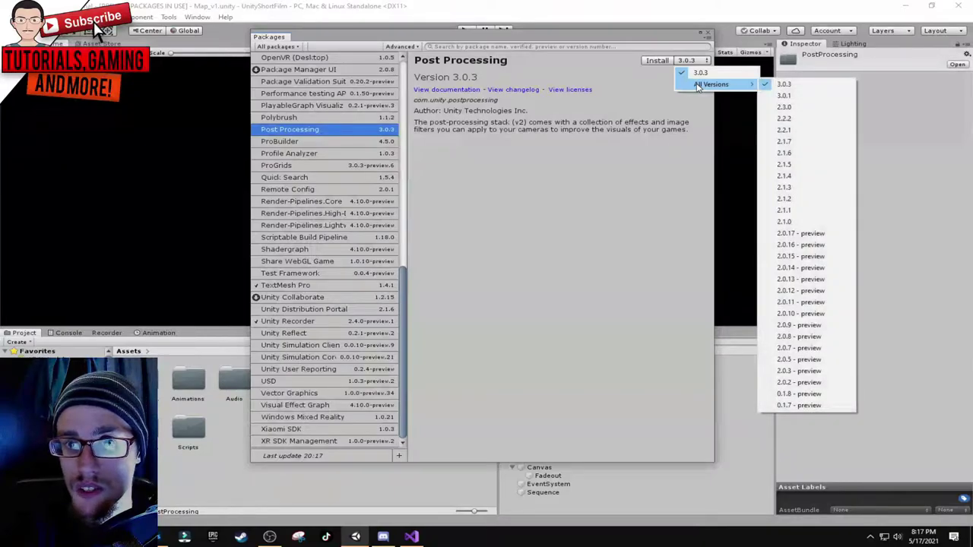
click(631, 55)
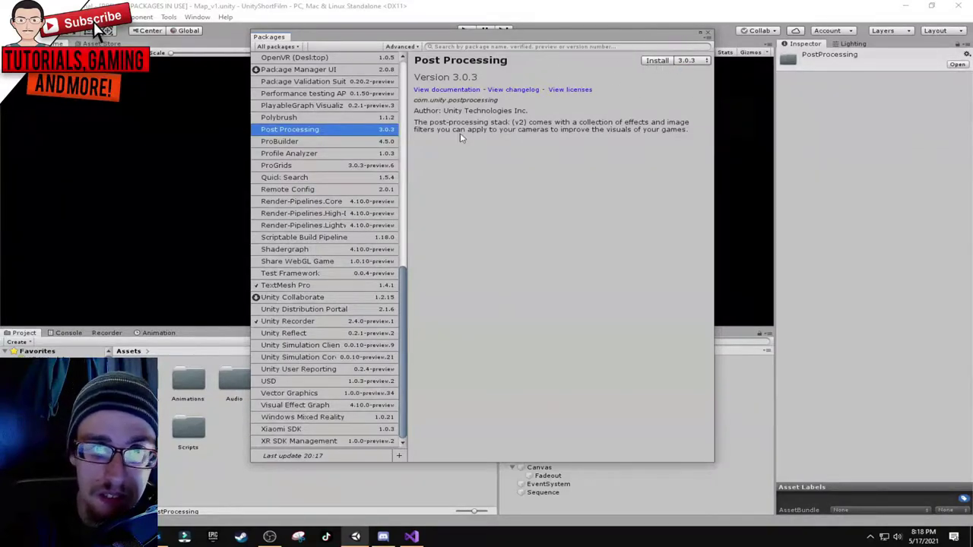
click(708, 34)
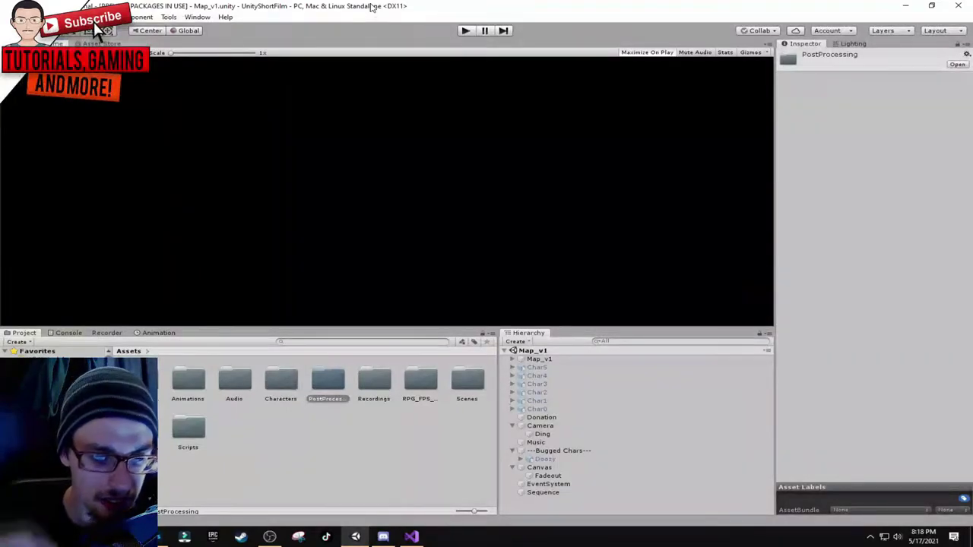
Step: Open the project's Audio folder and inspect the import settings of the Macarena bass boosted remix clip
double_click(233, 380)
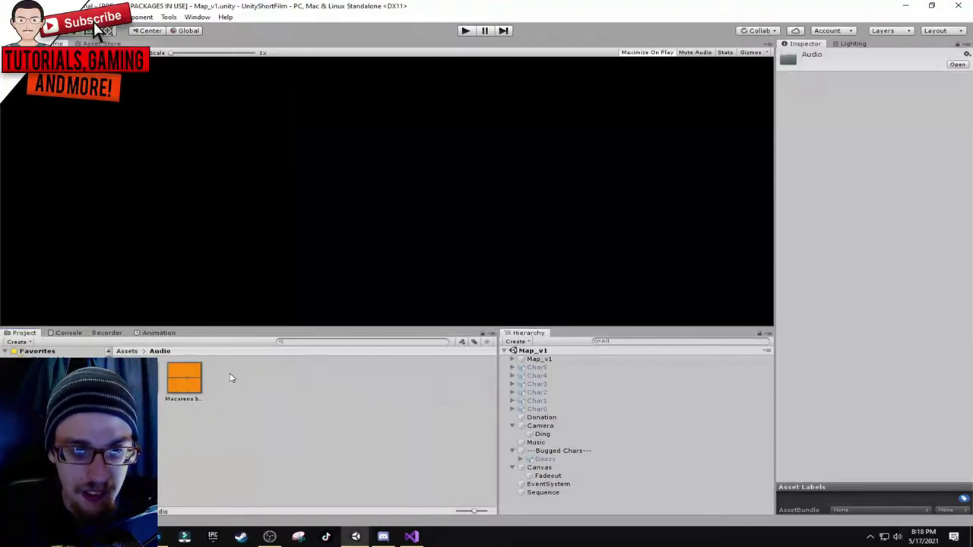
click(194, 396)
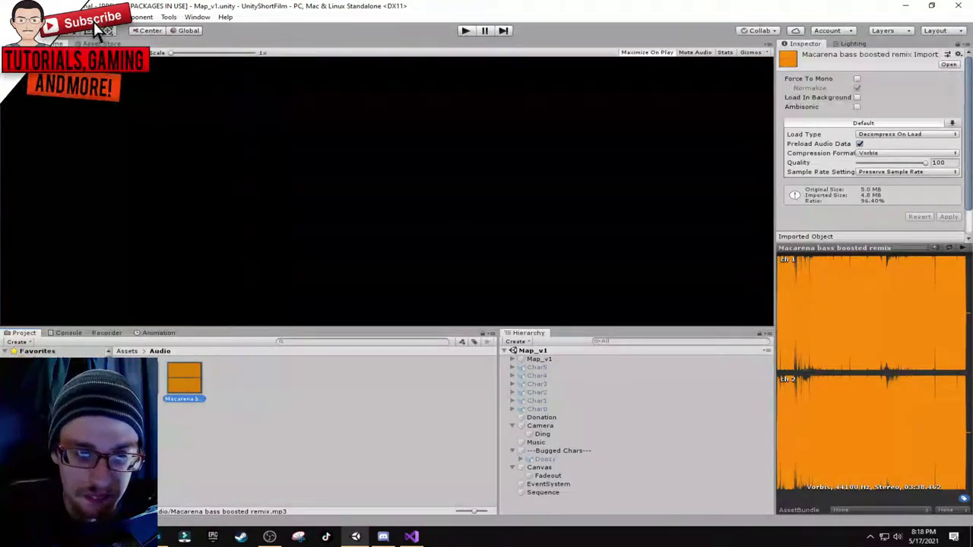
Step: Look at the animation assets in the Animations/UI folder, and return to the Animations folder to select its Camera subfolder
click(76, 426)
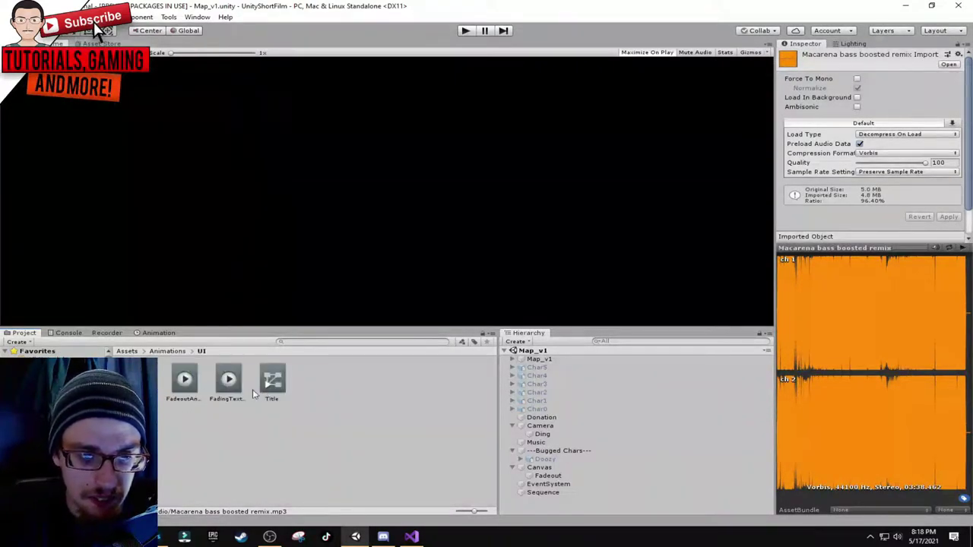
click(210, 388)
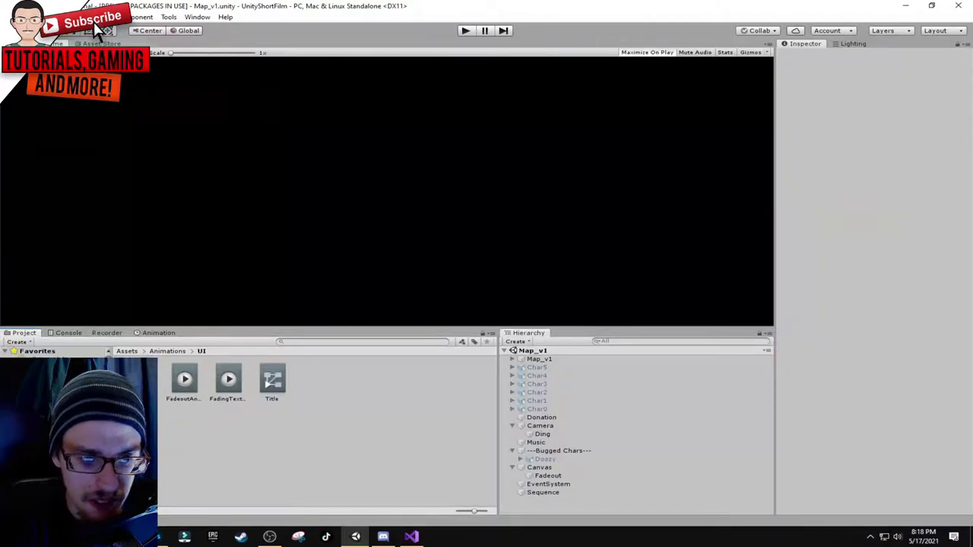
click(72, 410)
click(76, 426)
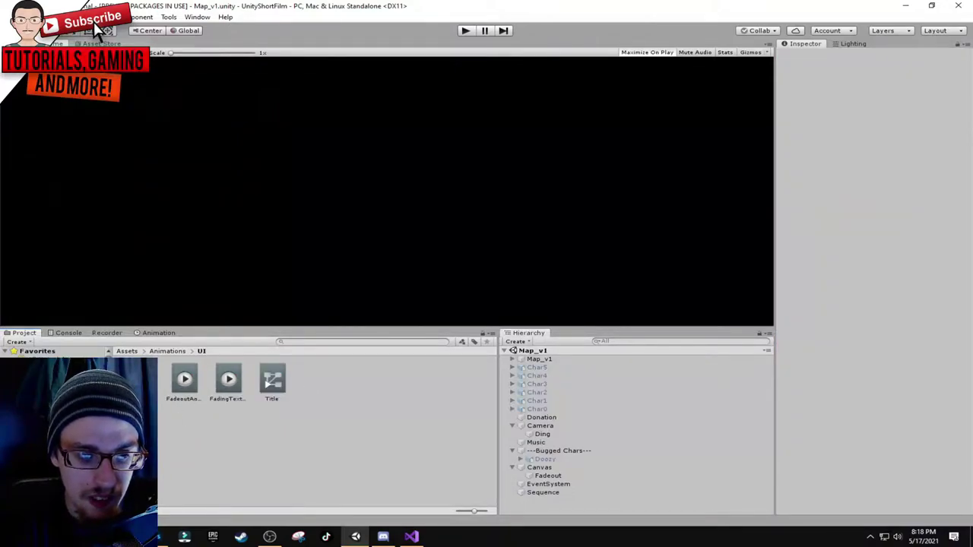
click(61, 401)
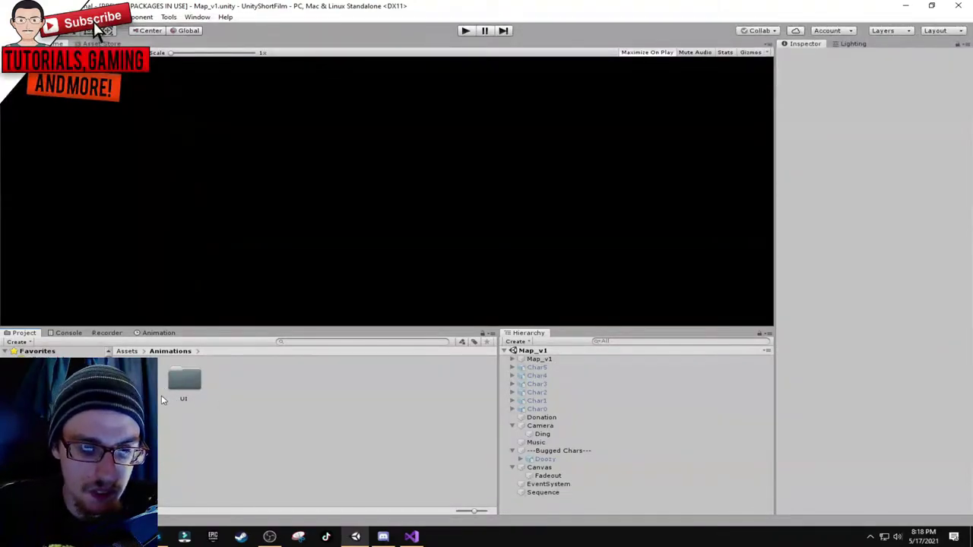
click(181, 386)
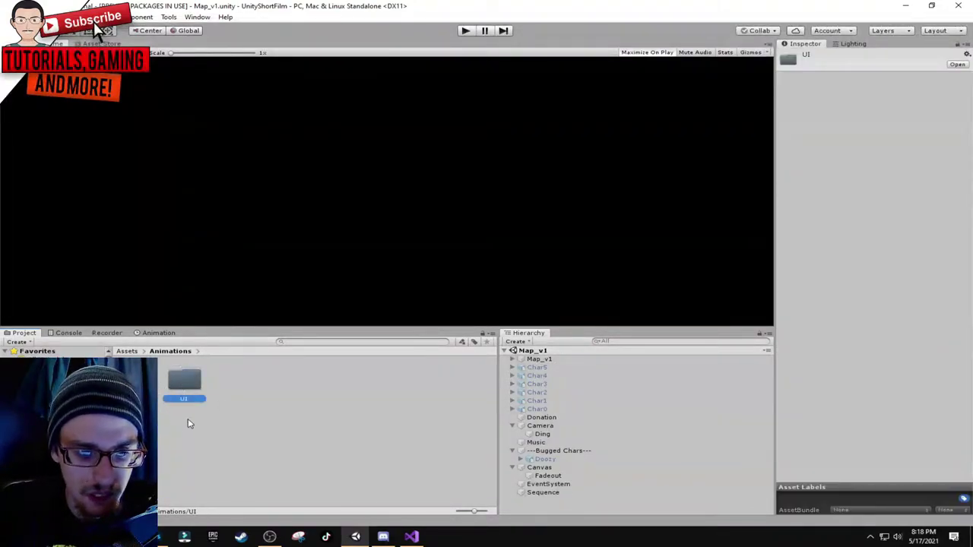
click(130, 380)
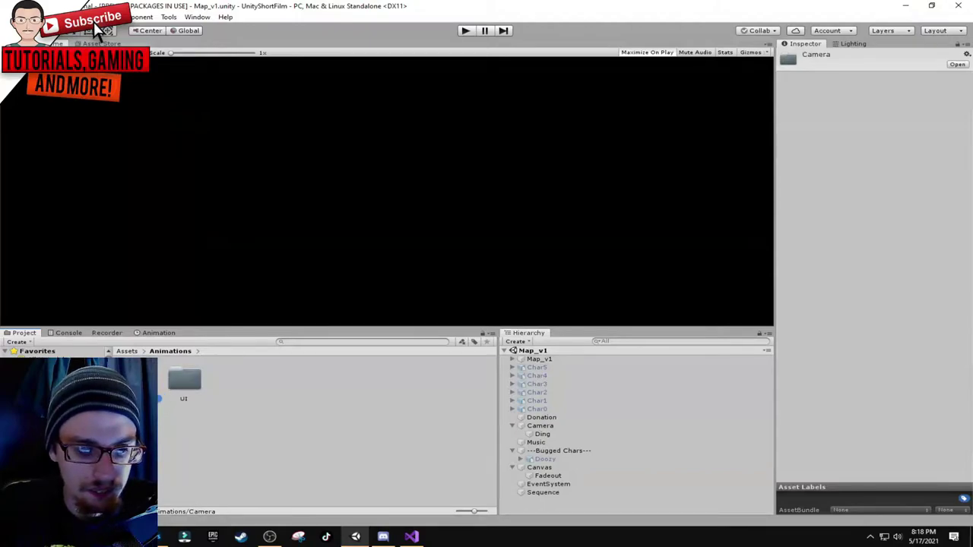
Step: Look through the Animations/UI folder, and open the first character's folder inside the Characters folder
double_click(184, 381)
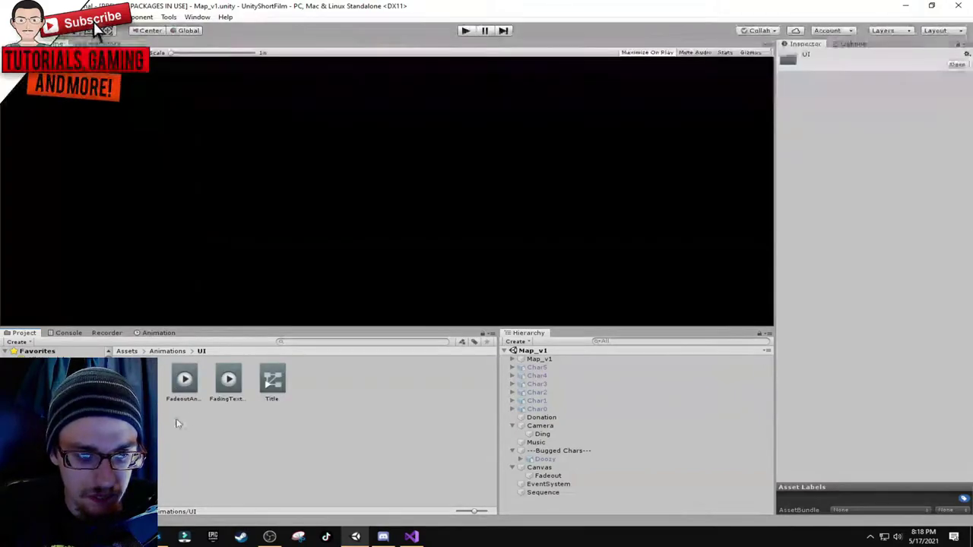
click(76, 411)
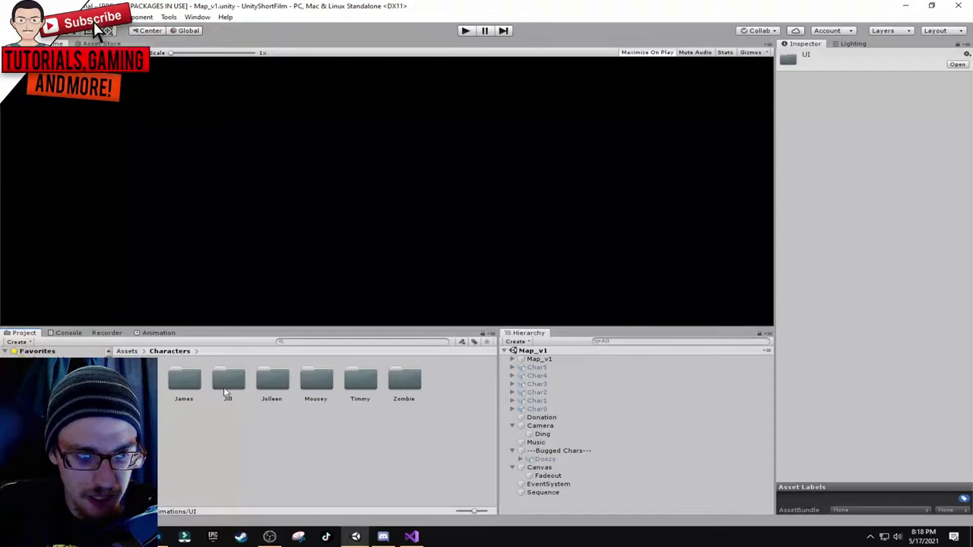
double_click(182, 386)
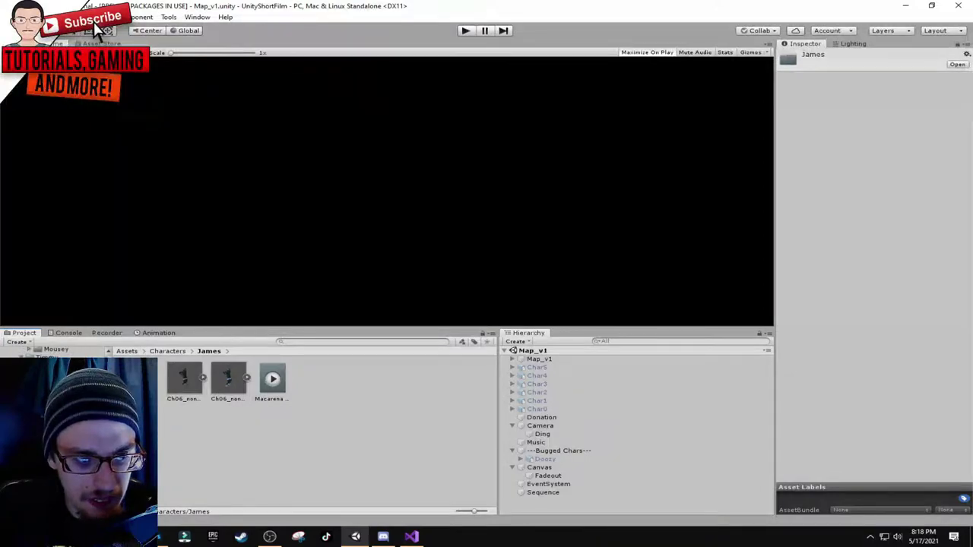
Step: Go to the project's Scripts folder, inspect the Sequence script and open it in Visual Studio
scroll(76, 426, up, 3)
click(53, 456)
click(53, 473)
click(53, 482)
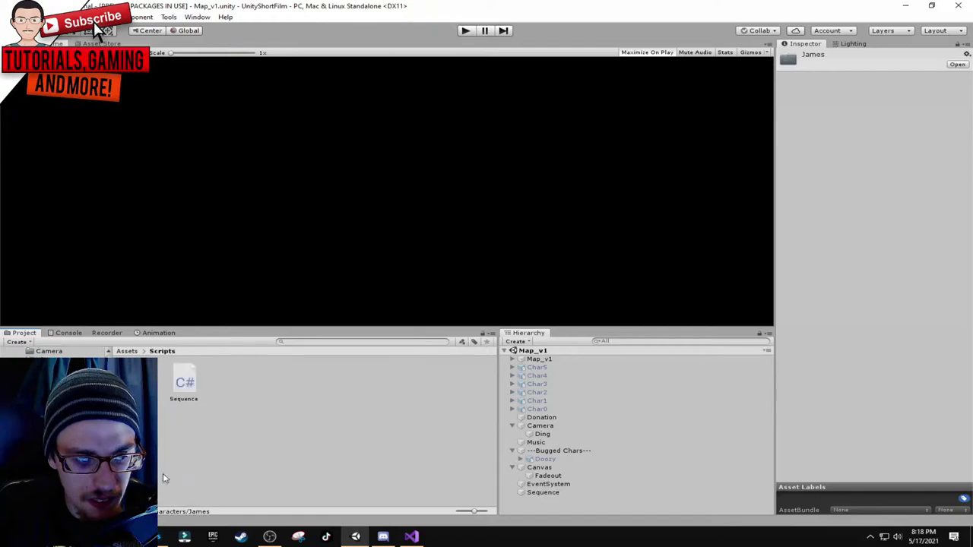
click(182, 395)
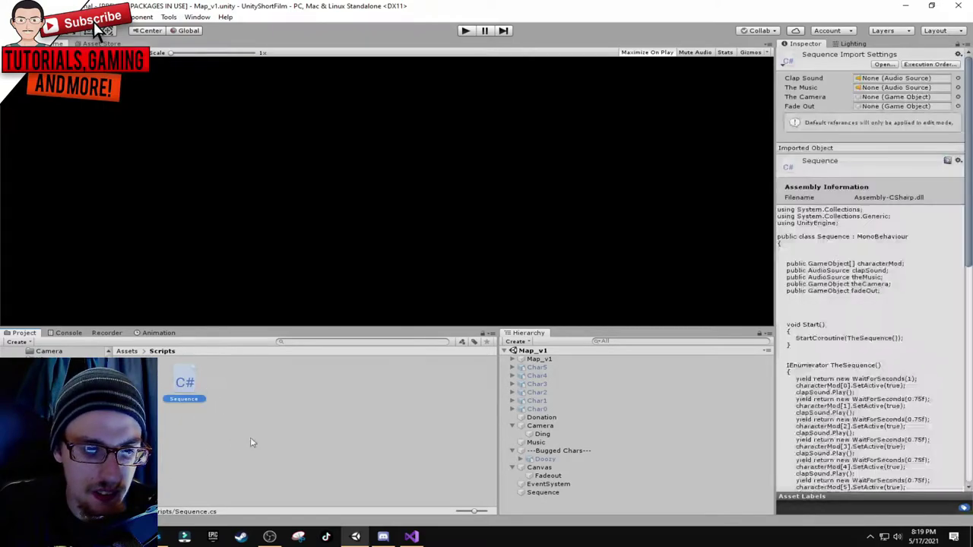
double_click(184, 387)
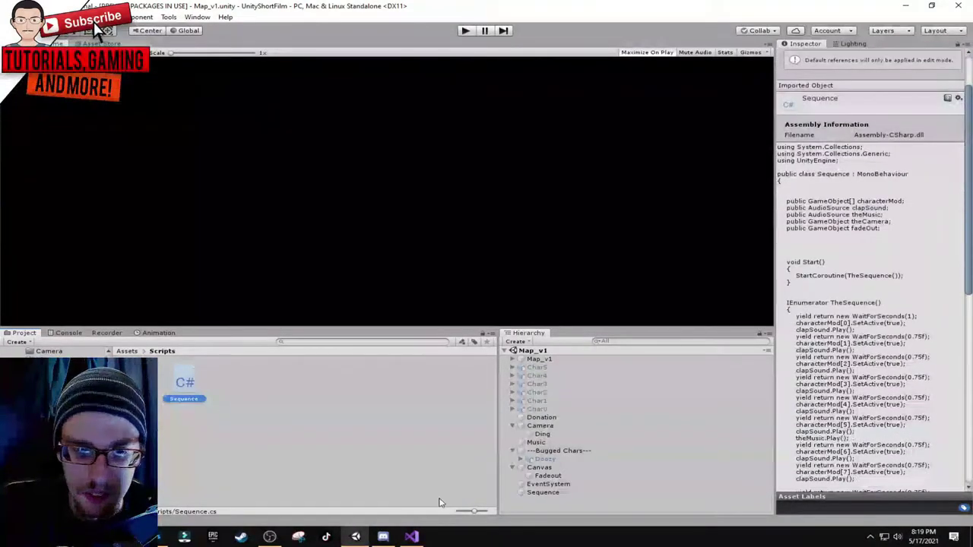
Step: Examine the Sequence script from its public variables through the coroutine lines that enable the Animation and Animator components
scroll(380, 274, up, 17)
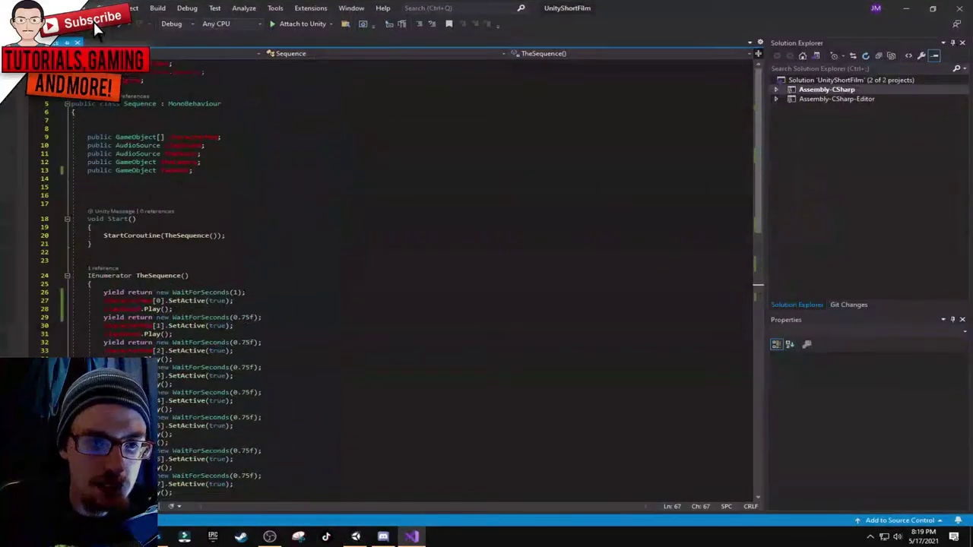
scroll(380, 274, down, 9)
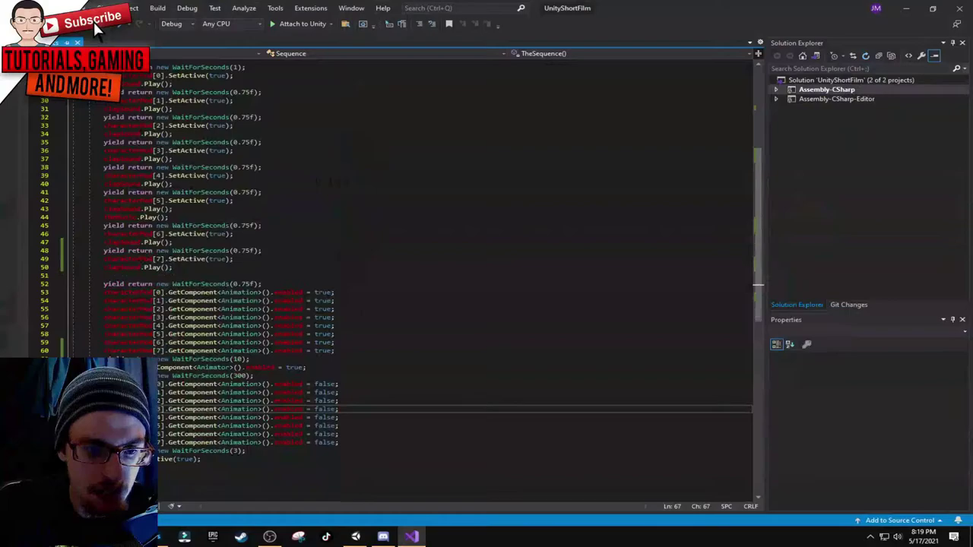
scroll(380, 274, up, 8)
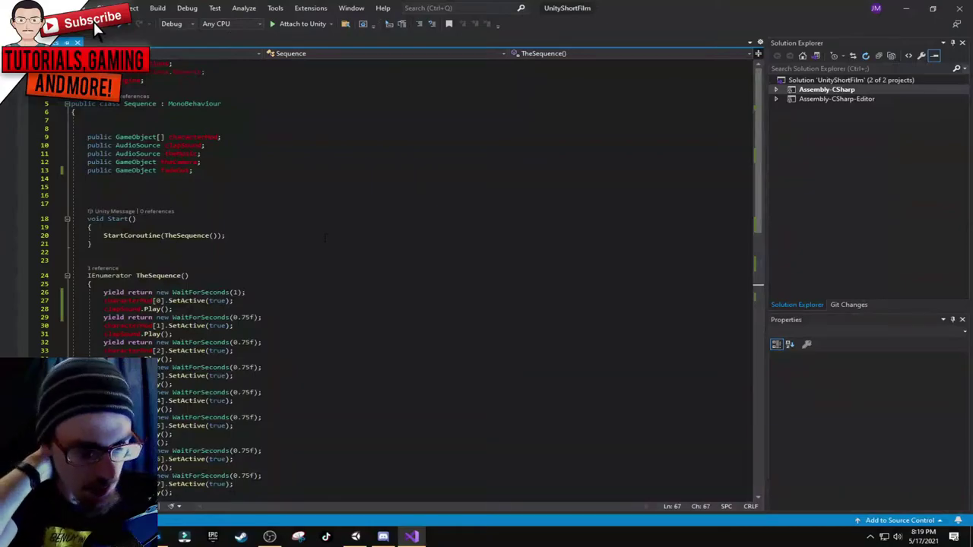
scroll(330, 222, down, 5)
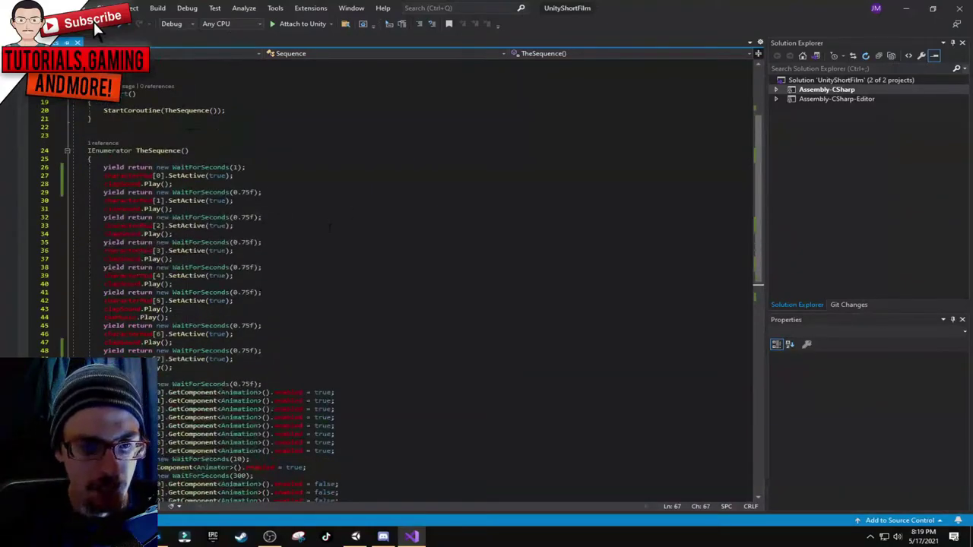
scroll(368, 262, down, 5)
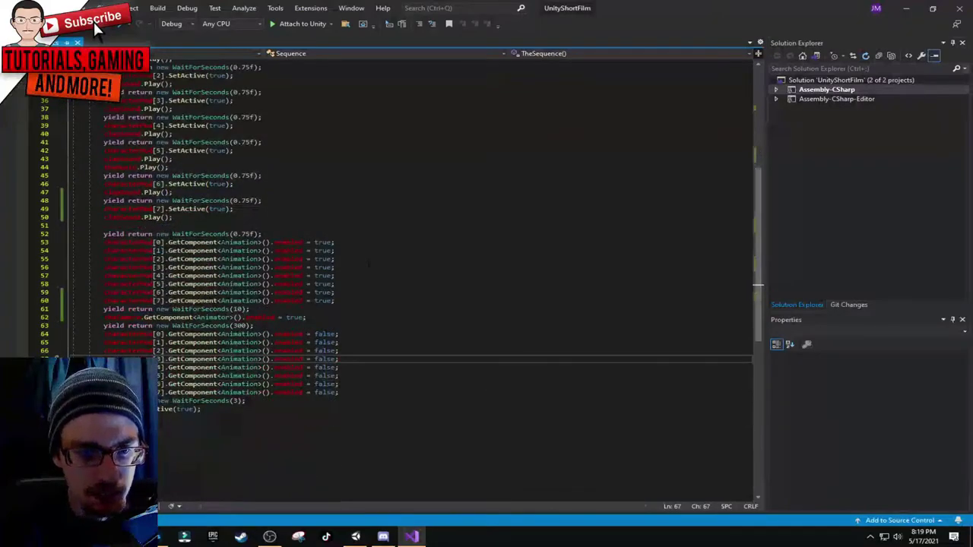
click(241, 241)
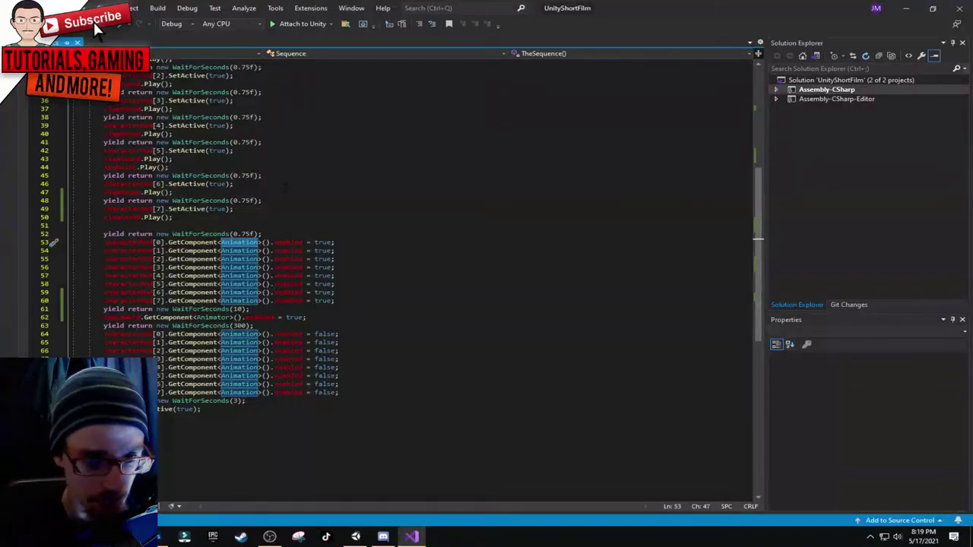
click(290, 317)
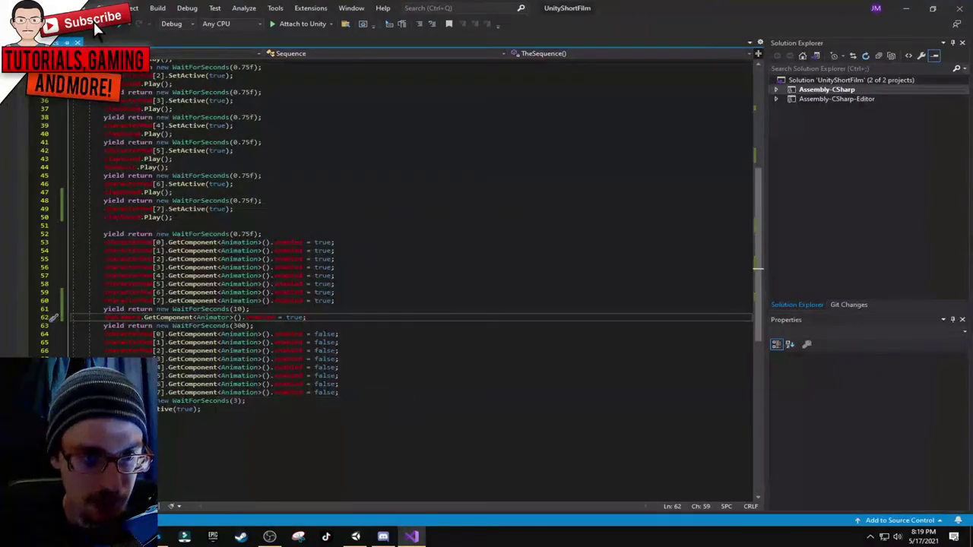
Step: Examine the character activation block in TheSequence and highlight the Start method that starts the coroutine
scroll(304, 395, up, 6)
drag(173, 367, 93, 158)
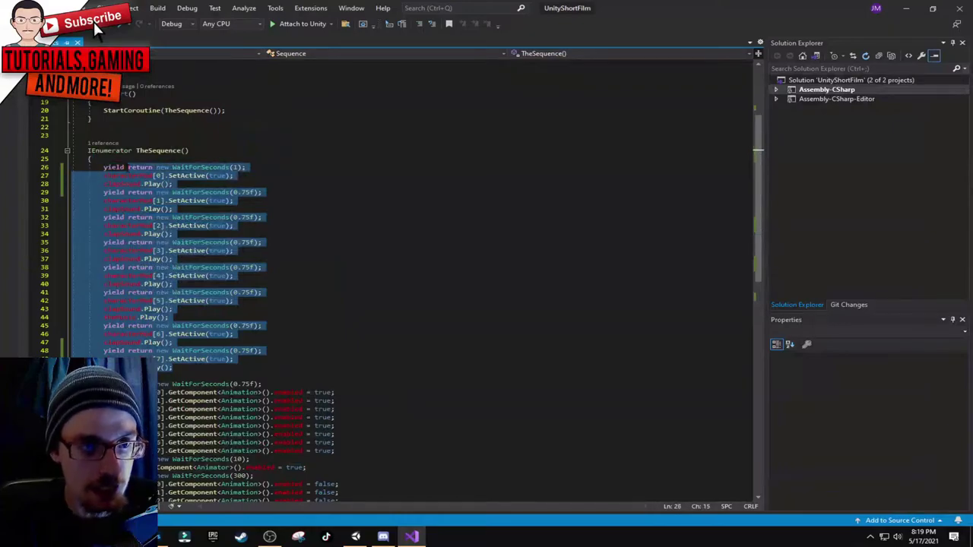
click(262, 193)
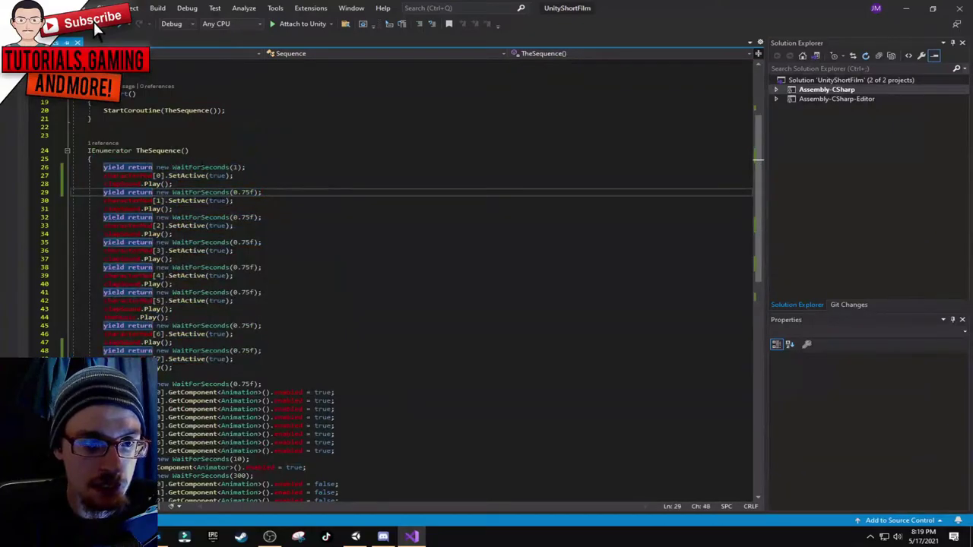
scroll(410, 274, up, 1)
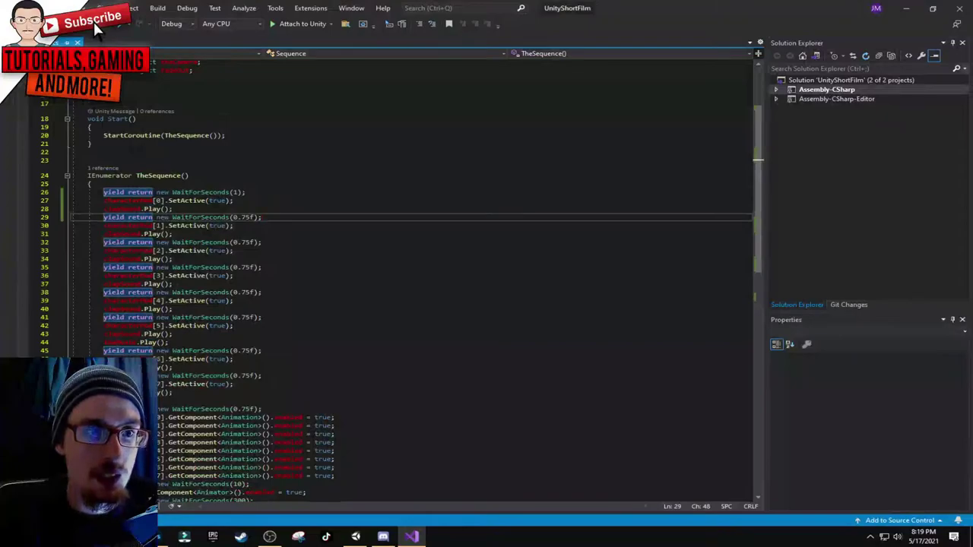
drag(87, 119, 210, 136)
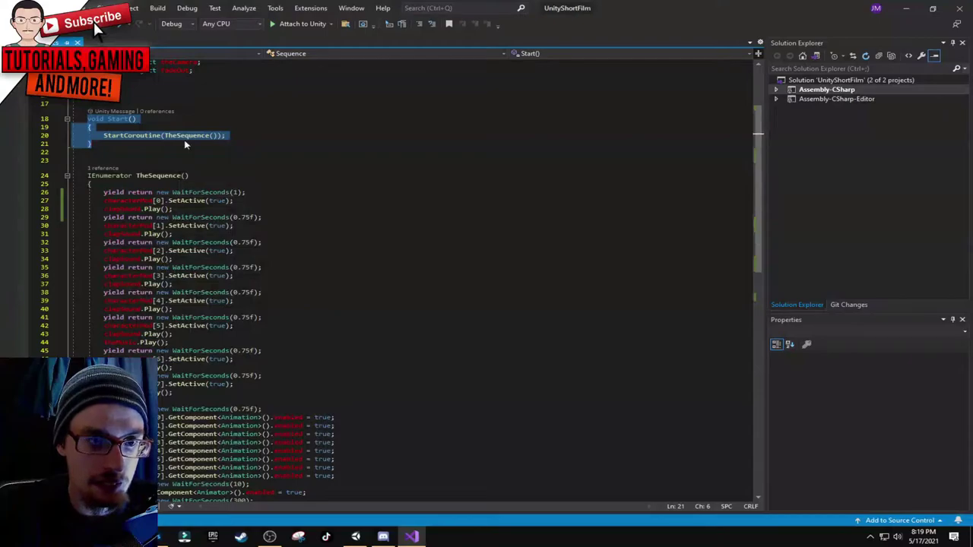
scroll(380, 274, down, 2)
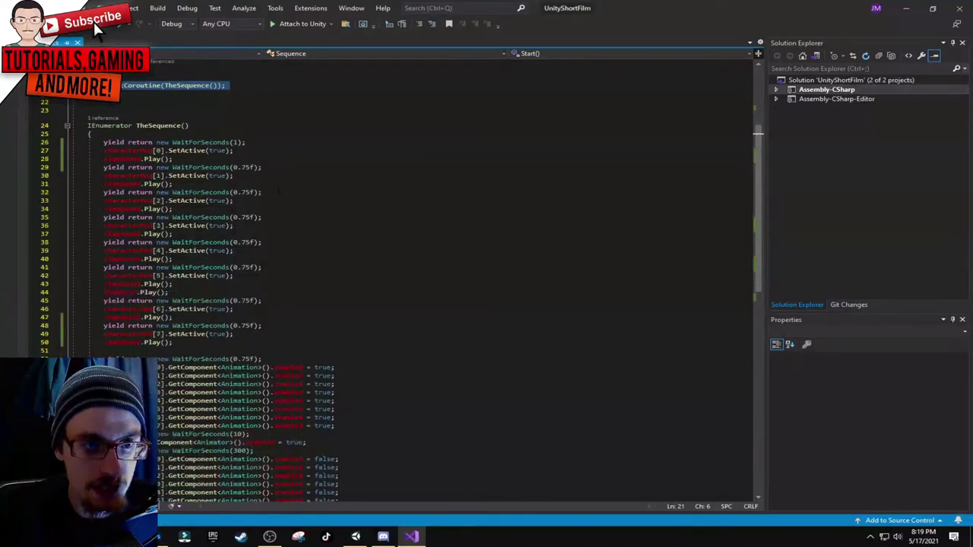
scroll(380, 274, up, 1)
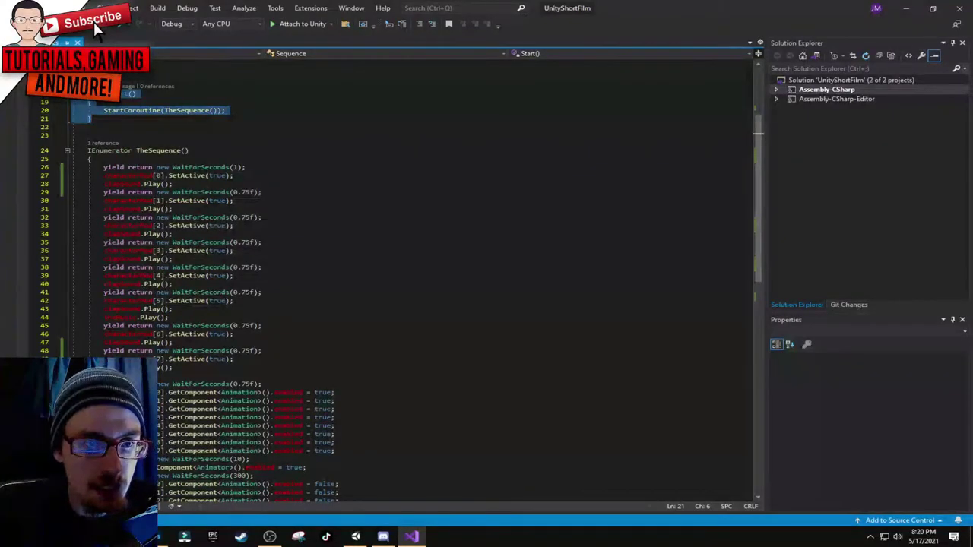
Step: Highlight the initial one-second wait, the characterMod[0] activation with its clap sound, and the 0.75-second wait that precedes the next character
drag(96, 167, 245, 167)
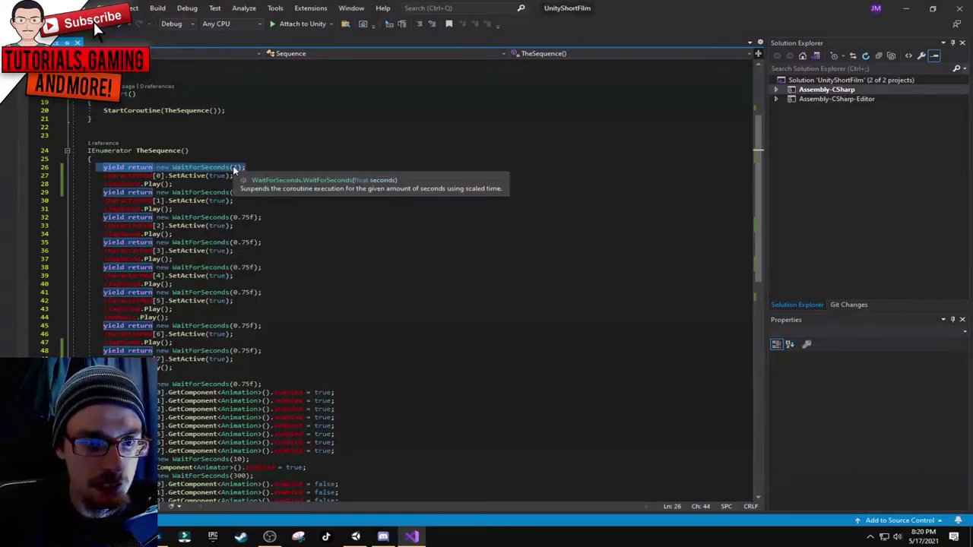
click(127, 176)
double_click(128, 175)
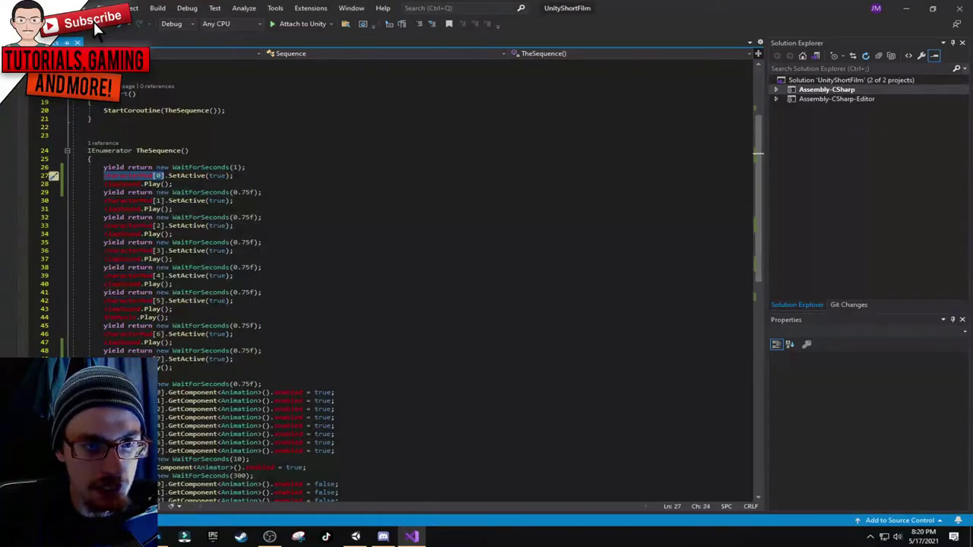
key(ctrl+shift+Right)
key(ctrl+shift+Right)
key(ctrl+shift+Right)
key(ctrl+shift+Right)
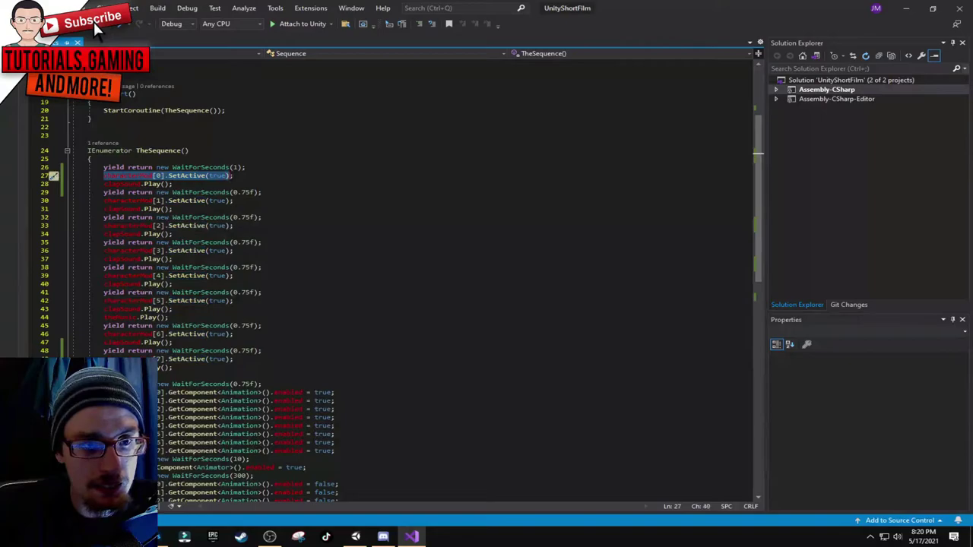
key(shift+End)
key(shift+Down)
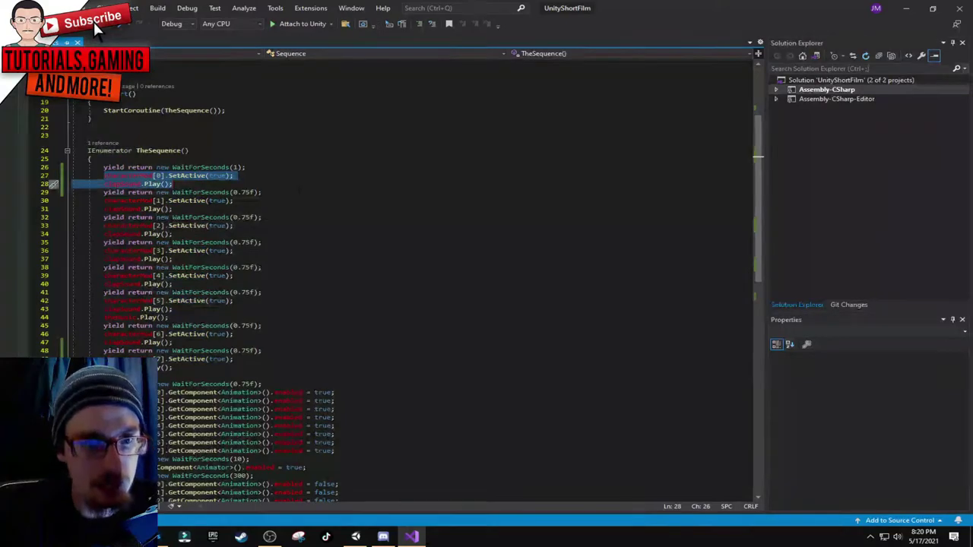
drag(103, 193, 165, 192)
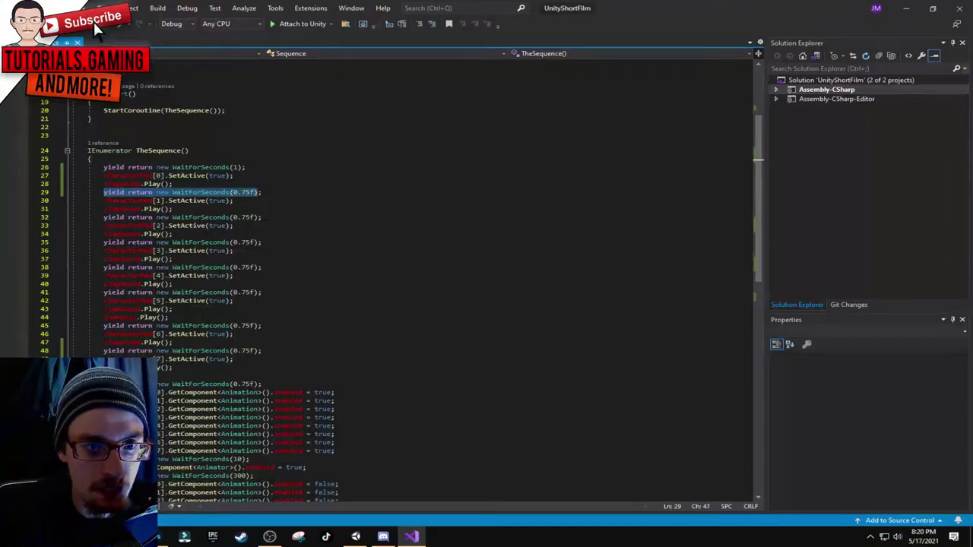
drag(258, 192, 289, 369)
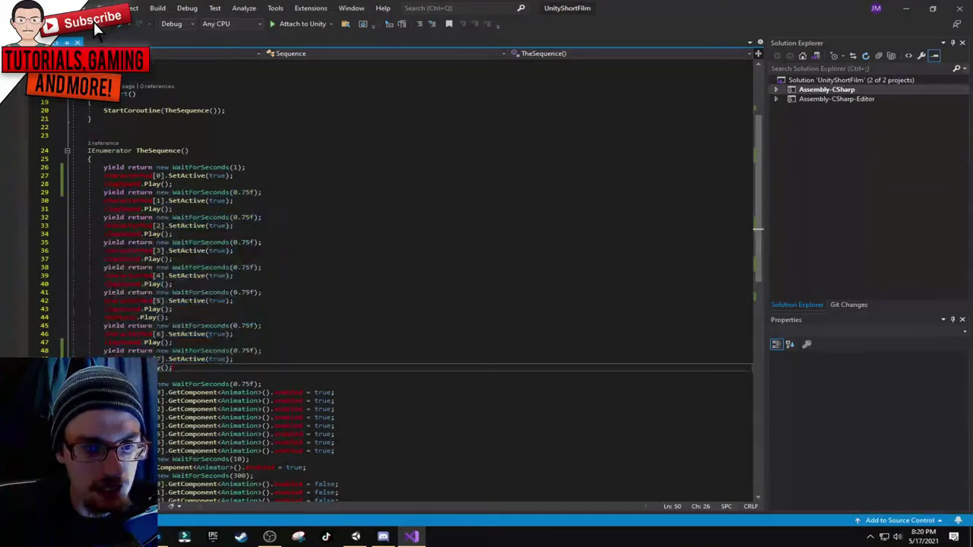
Step: Insert a new line after the characterMod[7] clap sound call, and undo the paste made into it
drag(73, 342, 214, 351)
click(218, 351)
click(282, 350)
drag(281, 351, 108, 351)
key(ctrl+c)
click(175, 367)
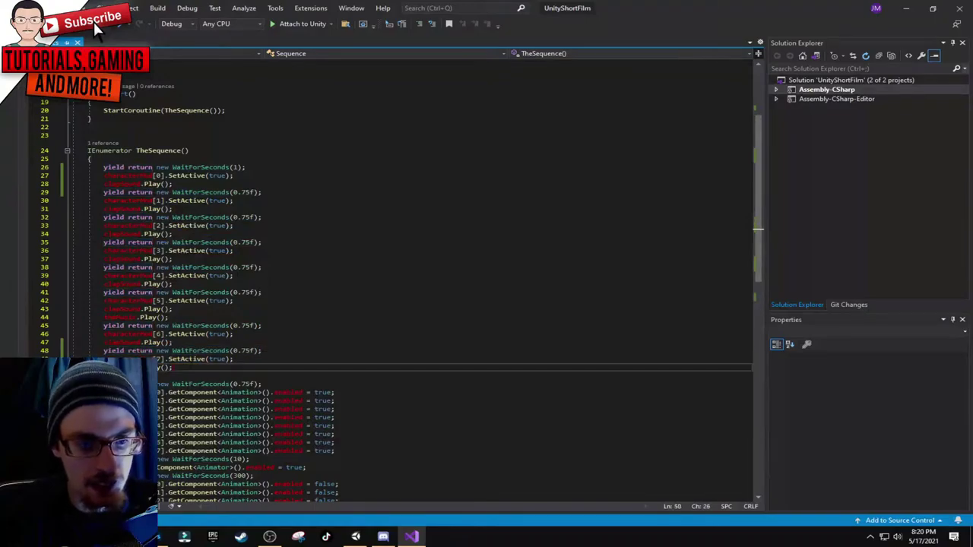
key(Return)
key(ctrl+v)
key(ctrl+z)
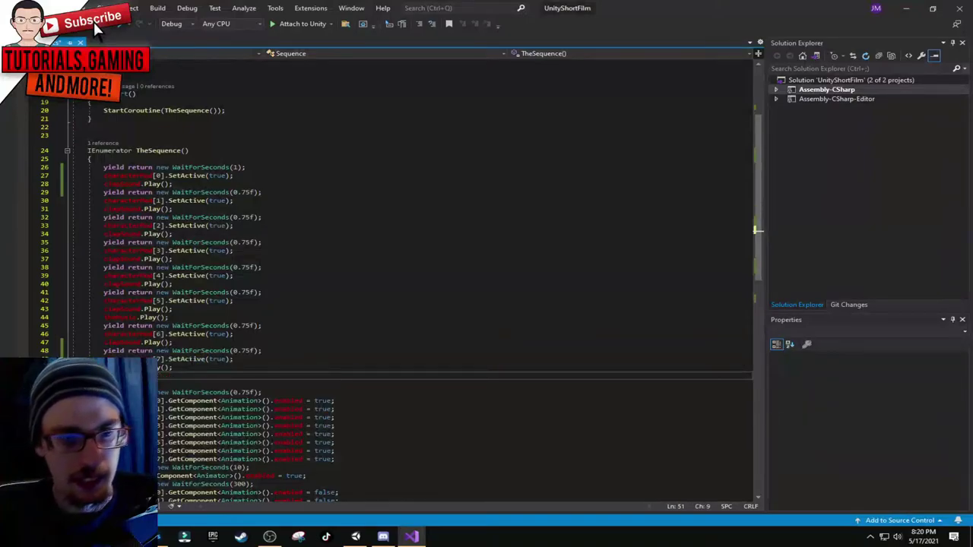
Step: Copy the WaitForSeconds(0.75f) line above the characterMod[7] activation onto the empty line below that character's clap sound call
key(Up)
key(Up)
key(Up)
key(End)
key(ctrl+shift+Left)
key(ctrl+shift+Left)
key(ctrl+shift+Left)
key(ctrl+shift+Left)
key(ctrl+shift+Left)
key(ctrl+shift+Left)
key(ctrl+shift+Left)
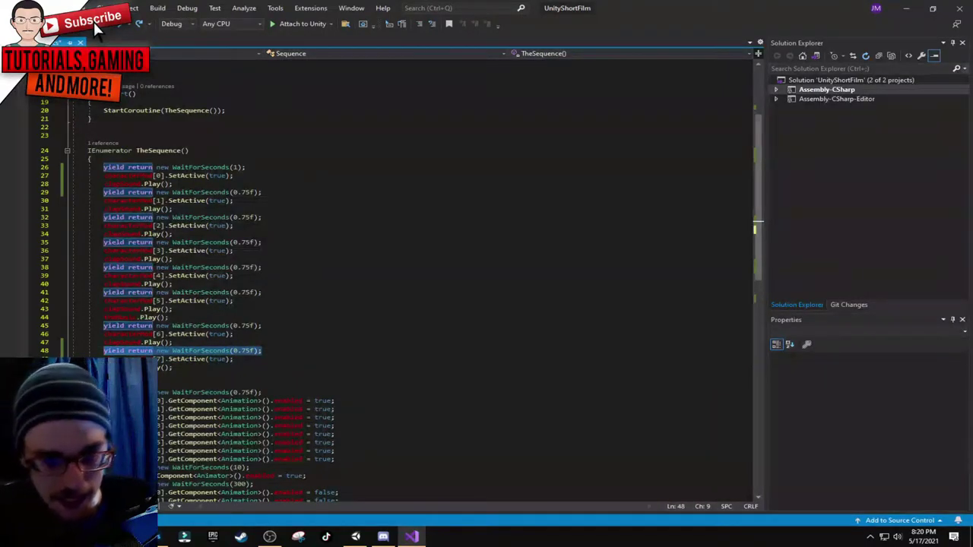
key(Down)
key(Down)
key(Down)
key(ctrl+v)
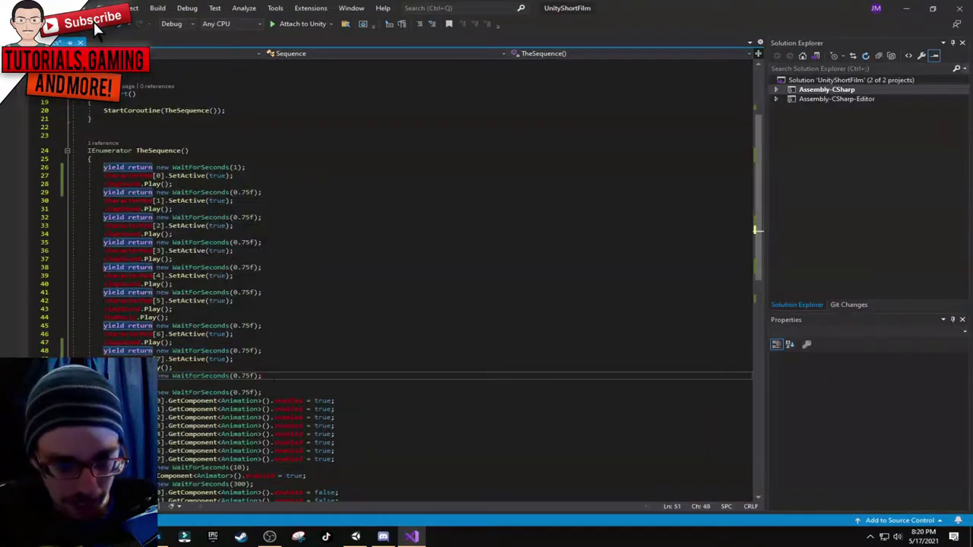
Step: Add a characterMod[8].SetActive(true) line and a clapSound.Play() call below the last 0.75-second wait of the character block
key(Return)
text(characterMod)
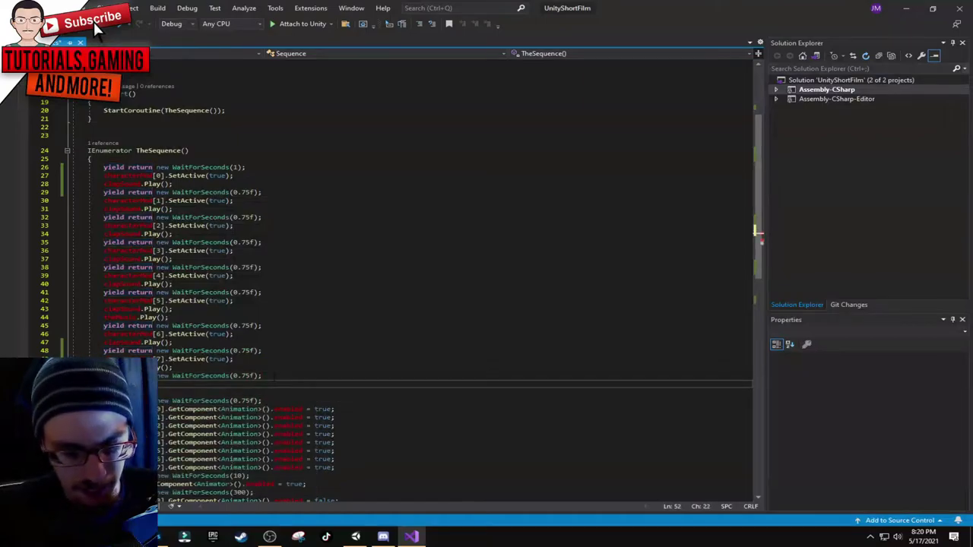
key(Escape)
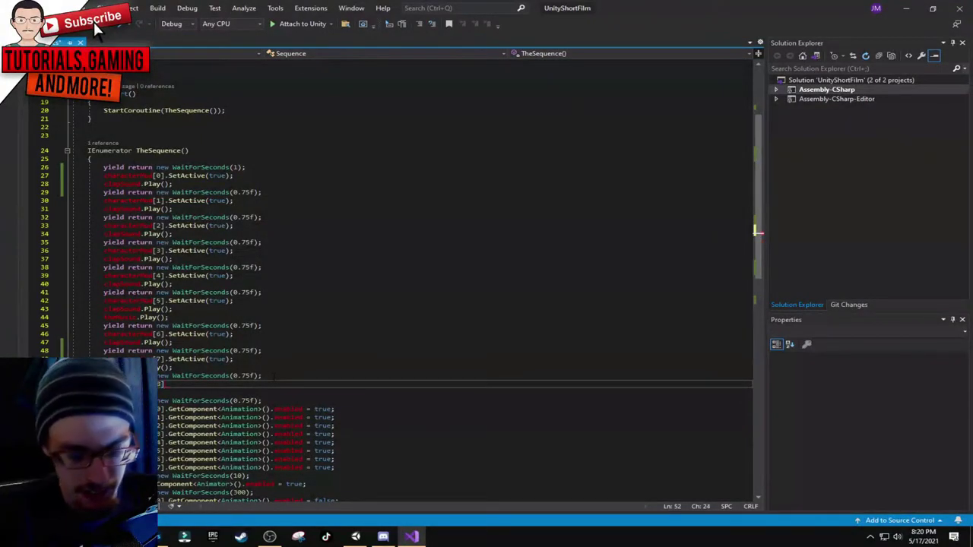
text(SetActive()
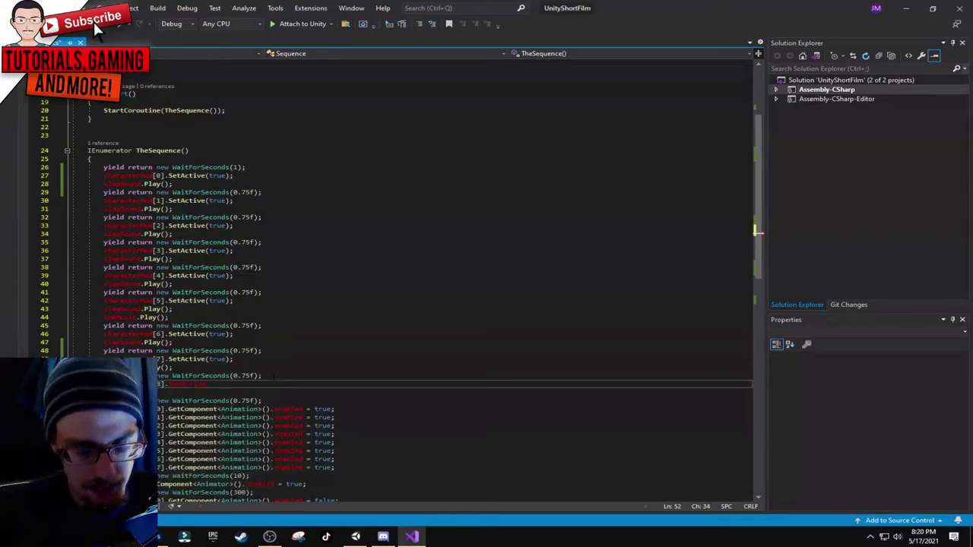
text(true))
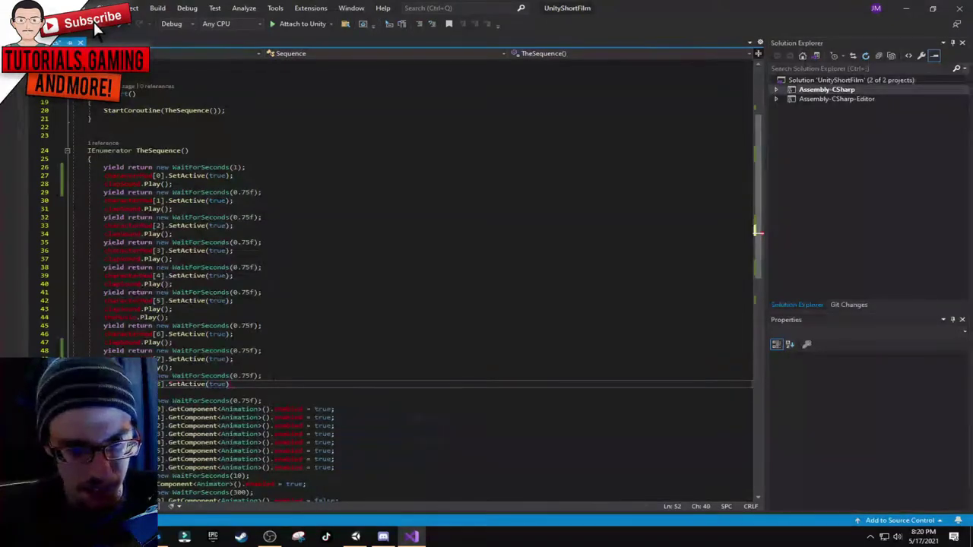
text(;)
key(Return)
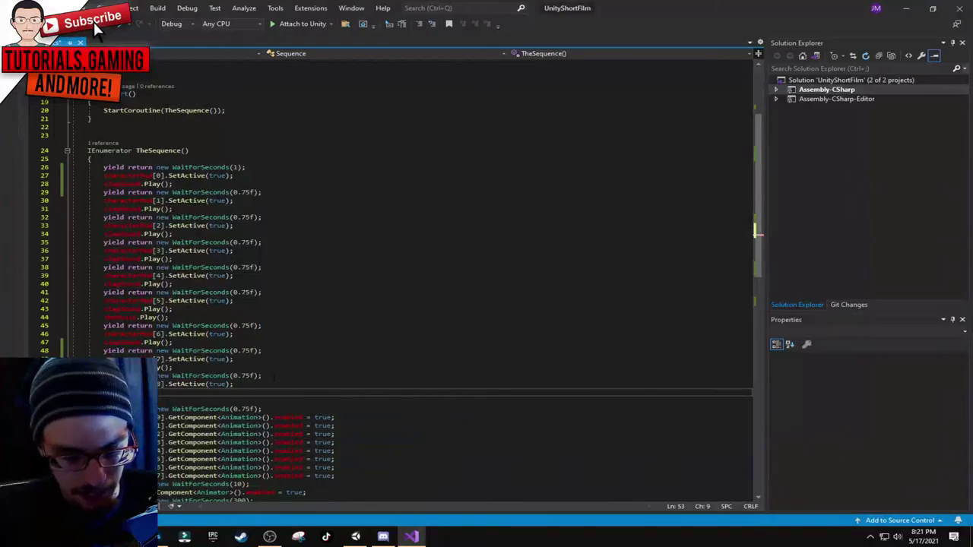
text(clapSound)
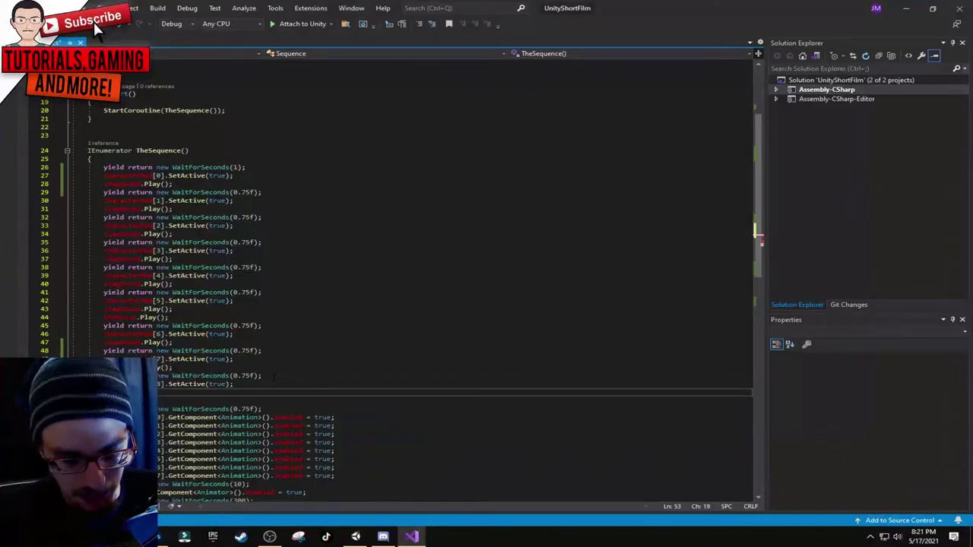
text(Play)
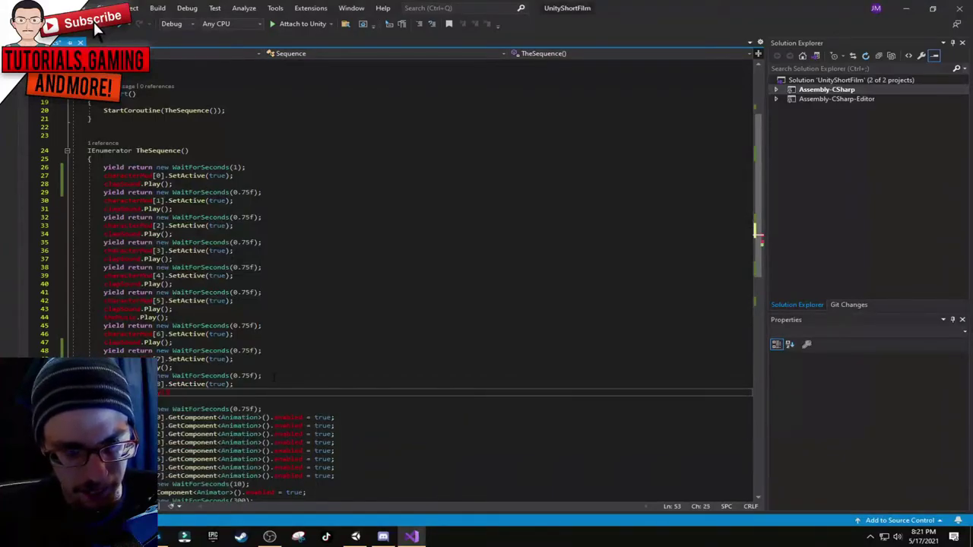
text(();)
Step: Delete the added wait, characterMod[8] activation and clap sound lines below the characterMod[7] block
key(shift+Up)
key(shift+Up)
key(shift+Home)
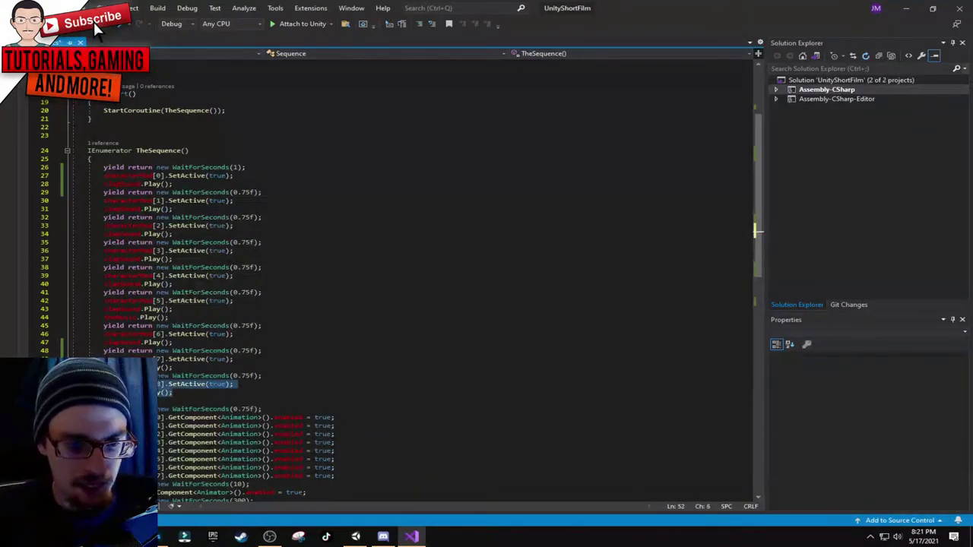
key(BackSpace)
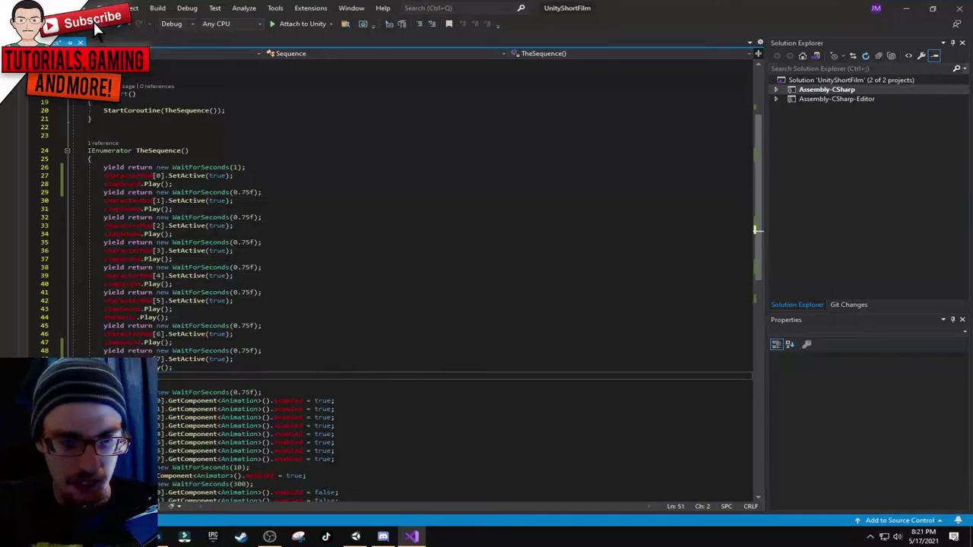
key(BackSpace)
Step: Highlight the line enabling characterMod[0]'s Animation component and the ten-second wait after the character animations
scroll(411, 282, down, 5)
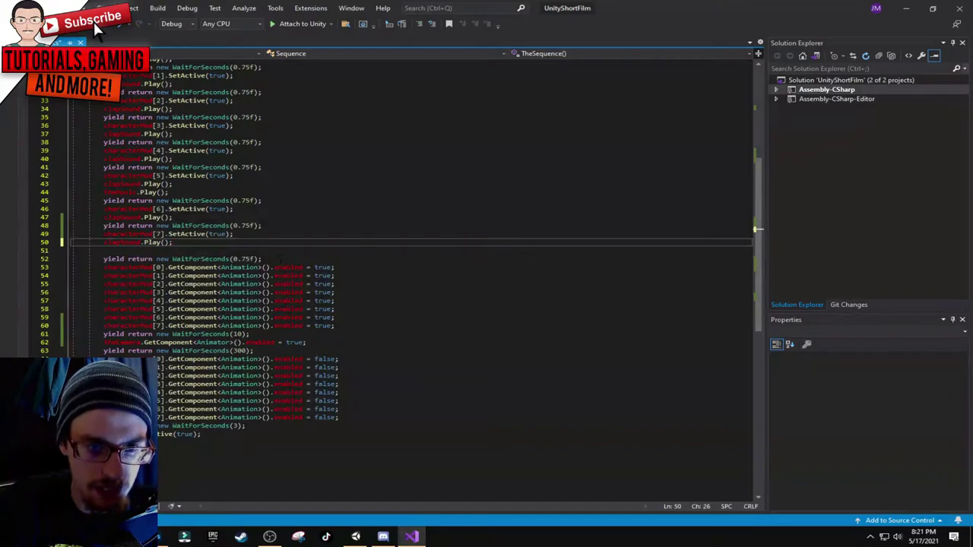
drag(355, 268, 104, 268)
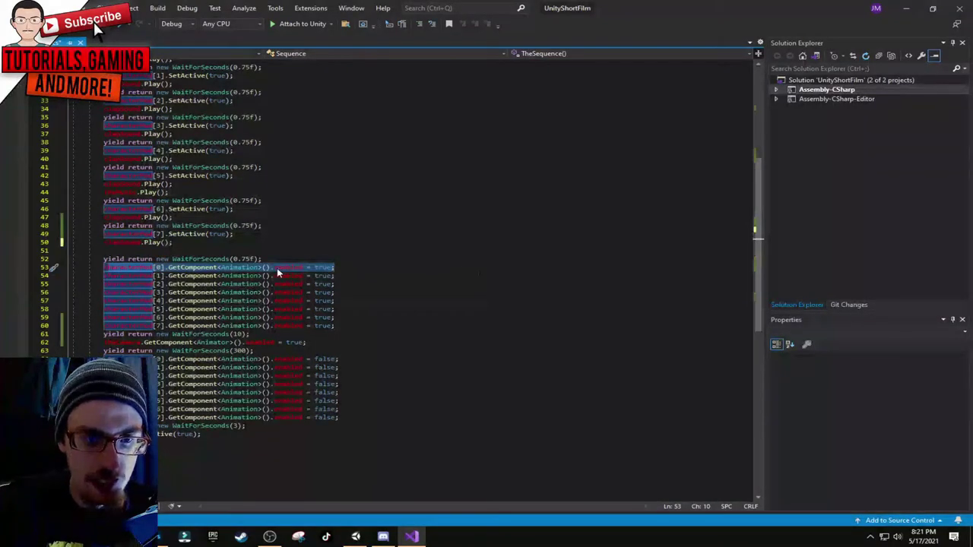
scroll(411, 273, down, 2)
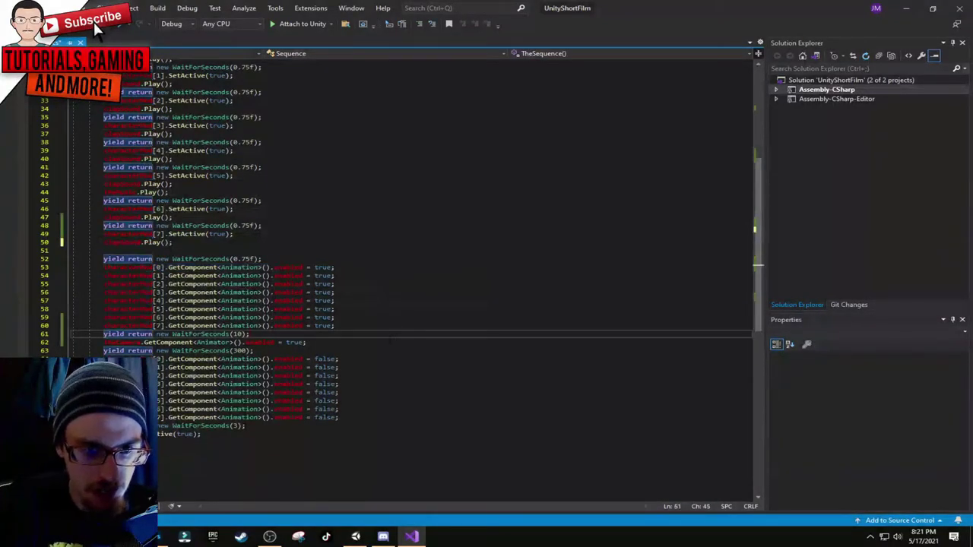
click(250, 284)
drag(103, 283, 250, 283)
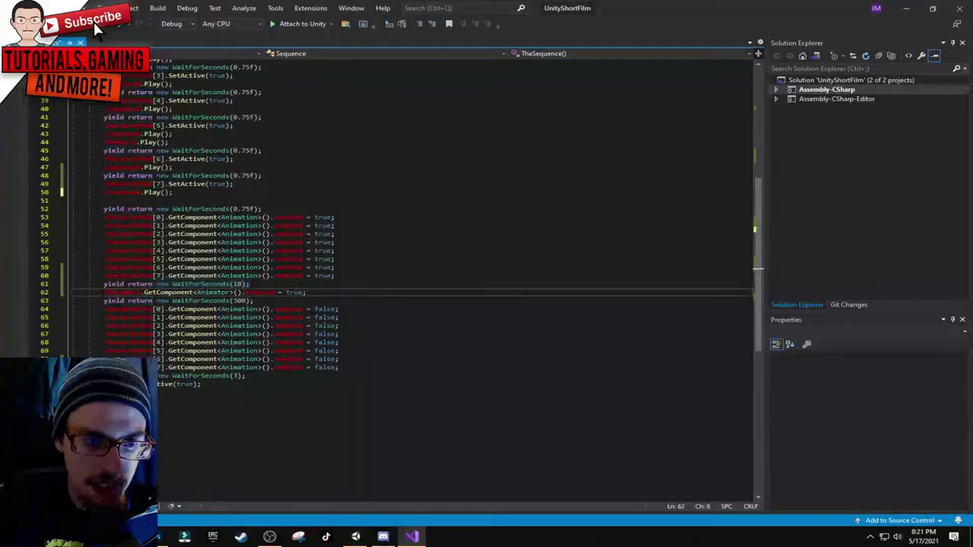
Step: Change the component type in theCamera's GetComponent call from Animator to Animation
drag(101, 292, 306, 292)
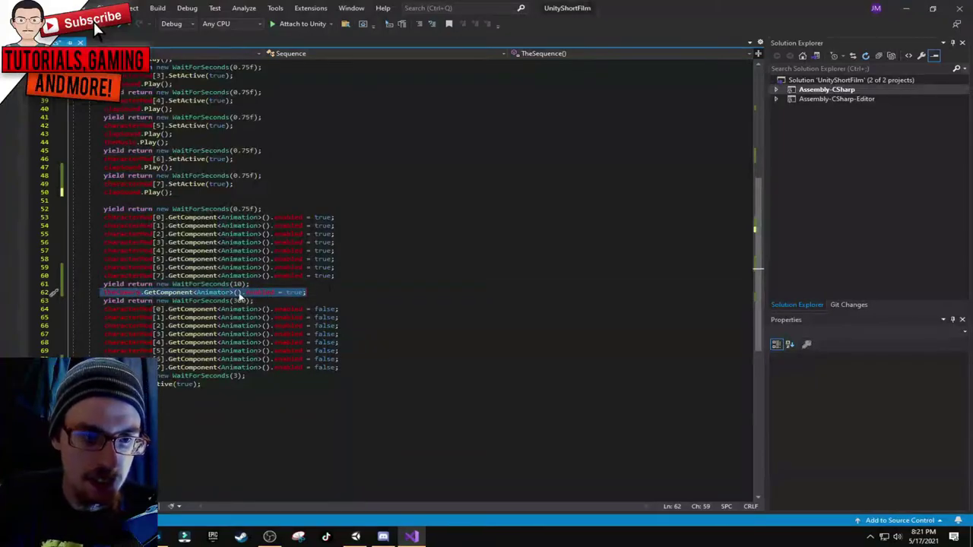
click(224, 293)
click(235, 293)
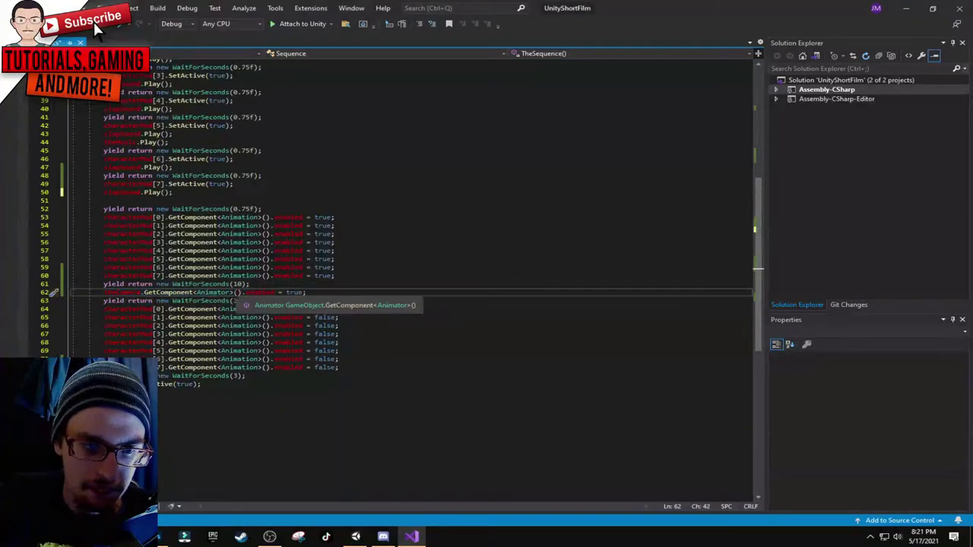
key(Left)
key(Left)
key(Left)
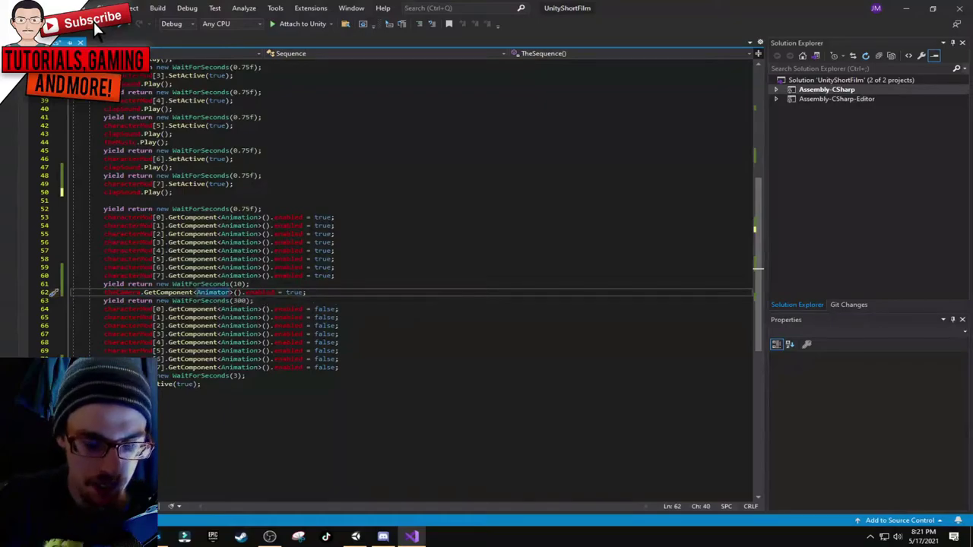
text(ion)
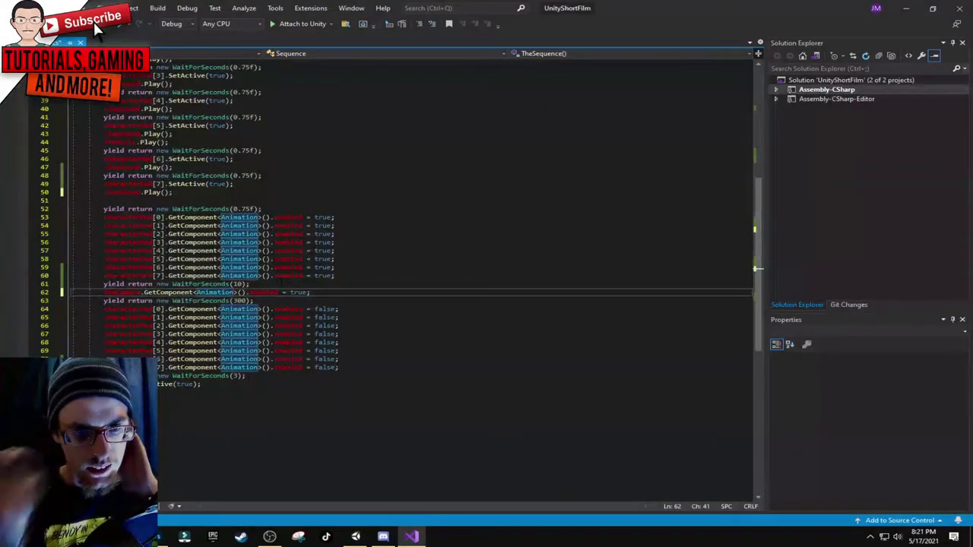
Step: Highlight the 300-second wait, the three-second wait and the fadeOut activation at the end of TheSequence
scroll(410, 229, down, 5)
scroll(411, 228, up, 2)
click(339, 242)
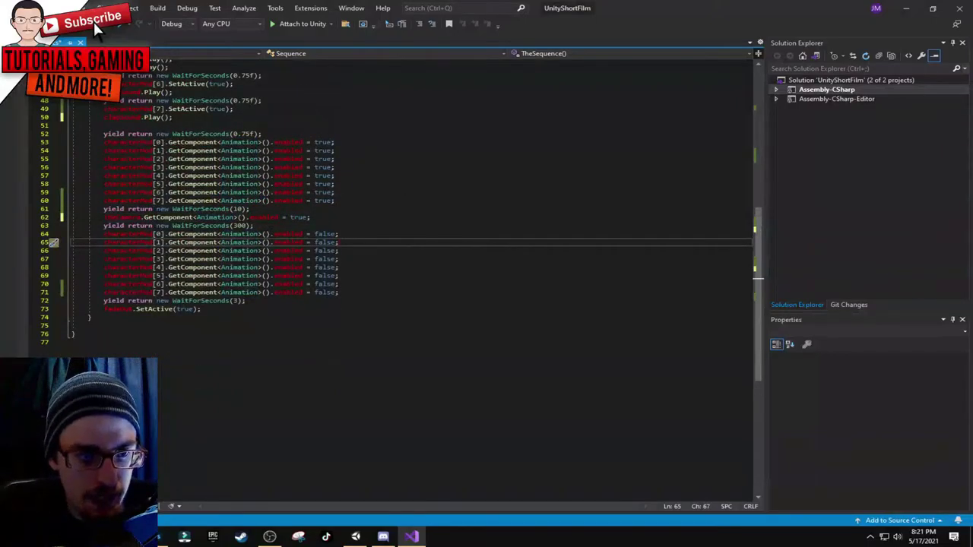
click(232, 226)
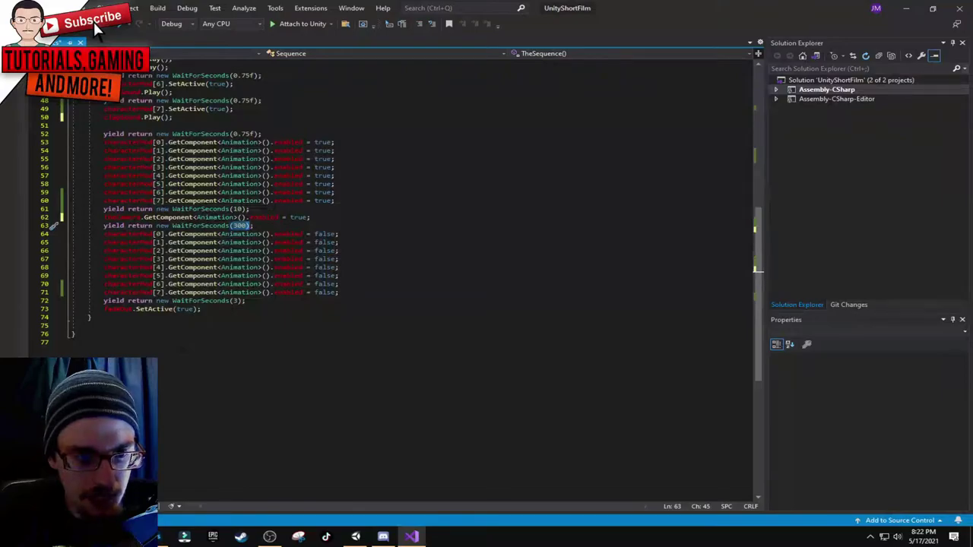
drag(103, 301, 245, 300)
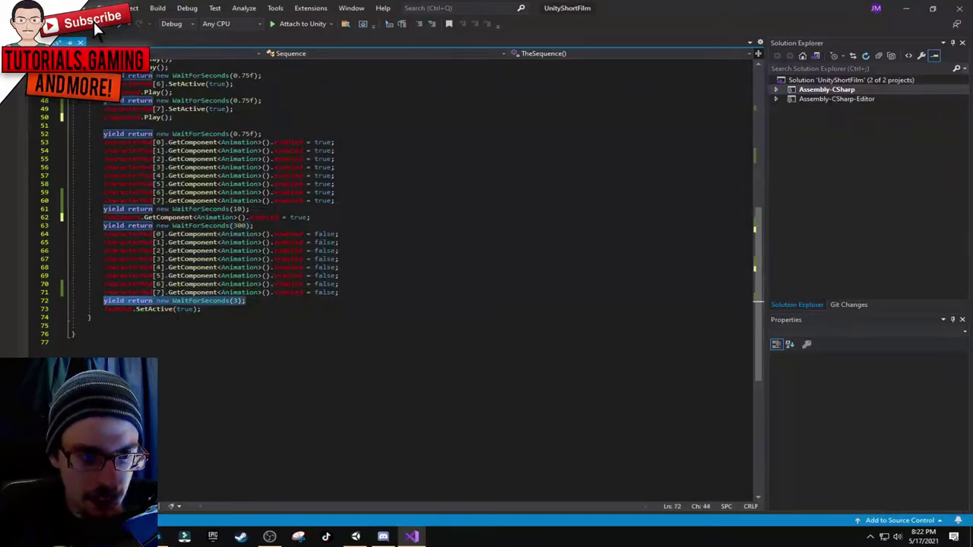
drag(100, 308, 200, 309)
Step: Highlight the public GameObject and AudioSource variable declarations at the top of the Sequence class
scroll(380, 273, up, 14)
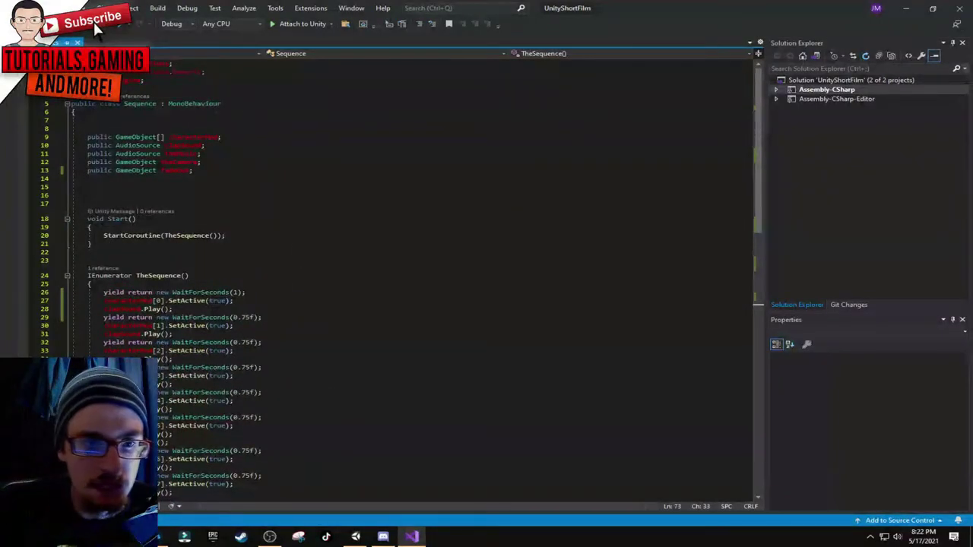
drag(85, 137, 222, 136)
drag(87, 145, 30, 138)
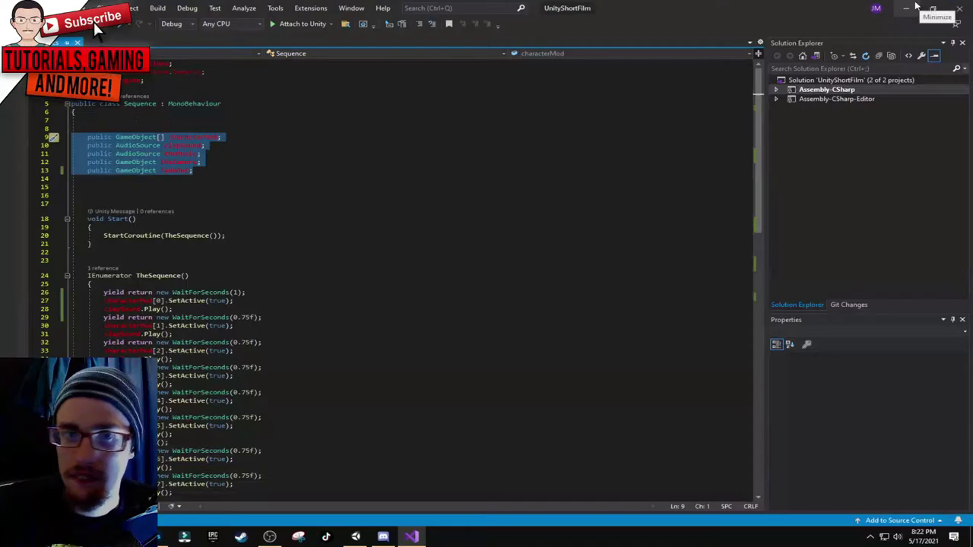
Step: Switch to Unity, select the Sequence object, empty its Character Mod array and set the array size to 7
click(905, 8)
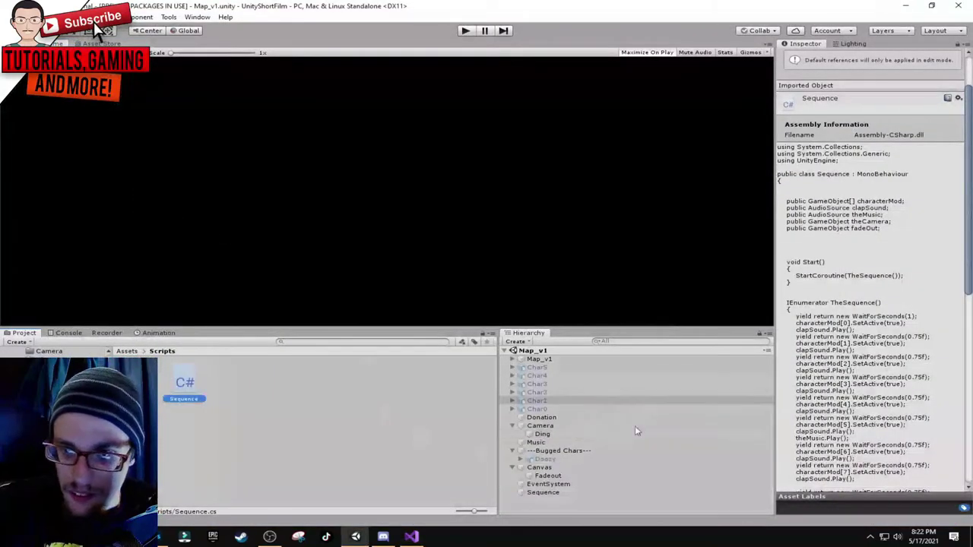
click(557, 494)
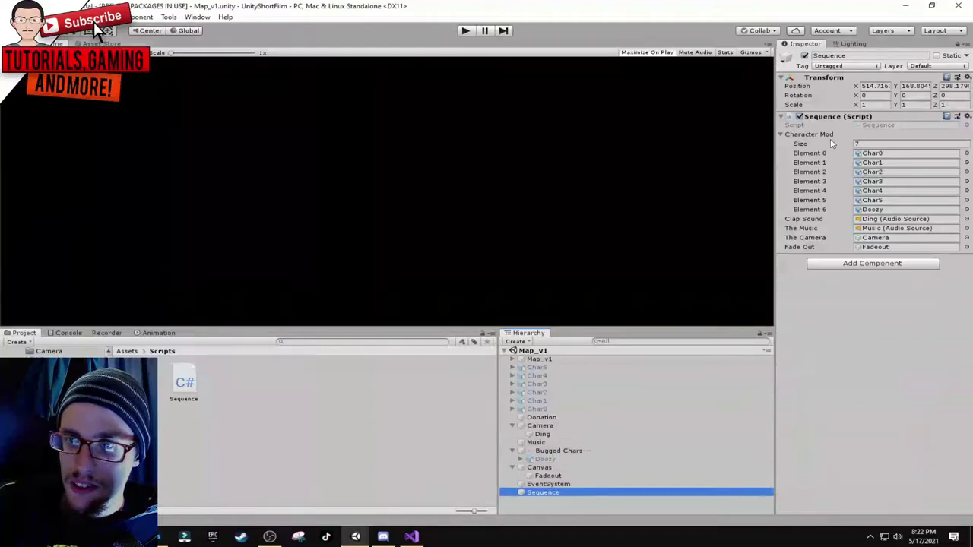
click(876, 144)
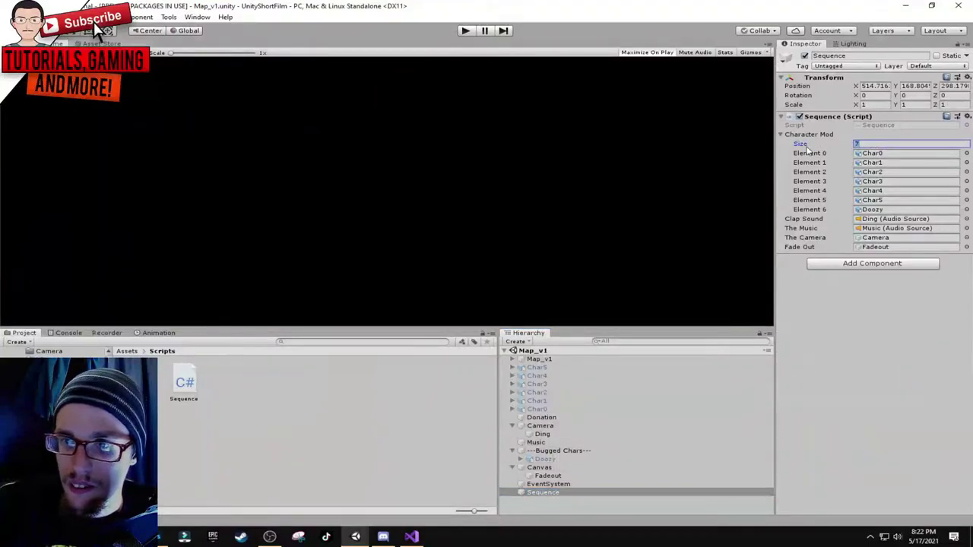
key(Return)
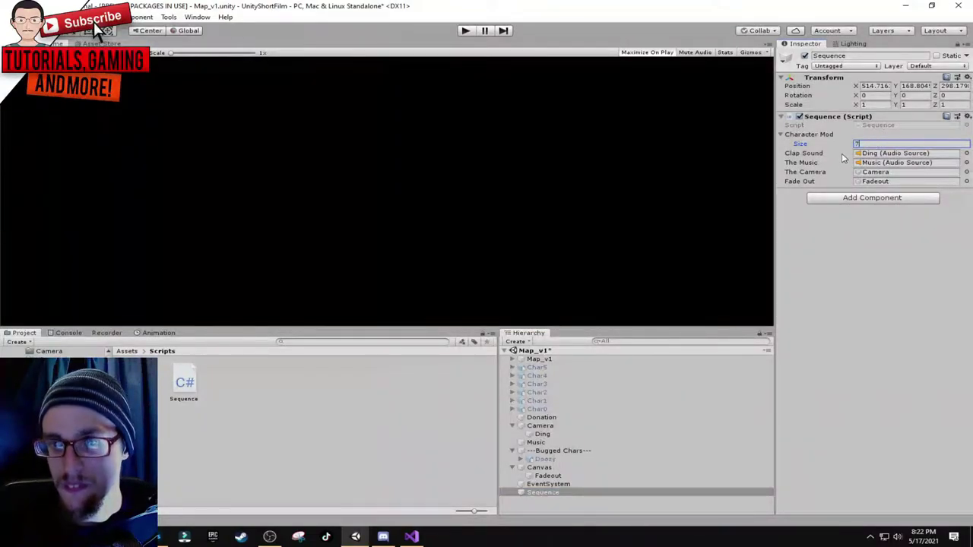
key(Return)
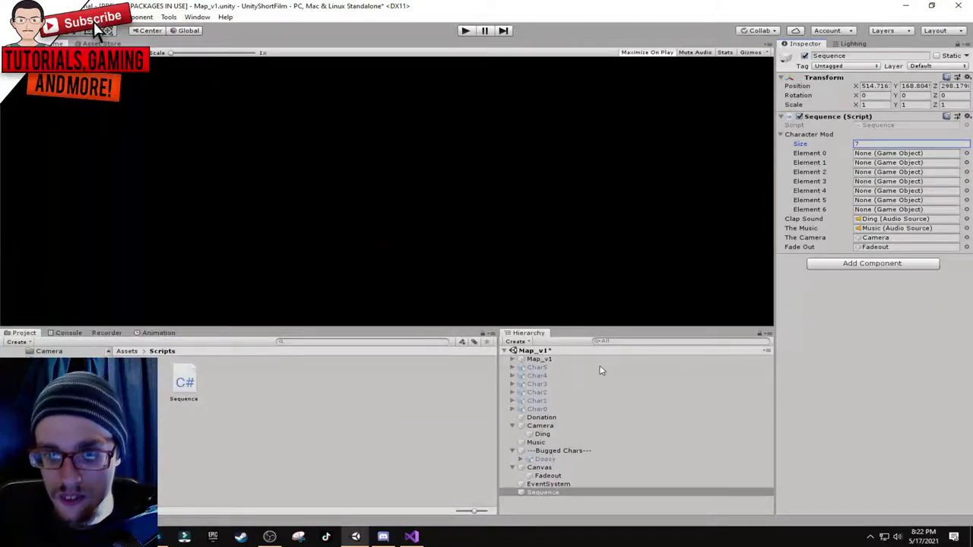
Step: Assign Char0 through Char5 to Character Mod Elements 0 to 5, and Doozy to Element 6
drag(568, 410, 859, 157)
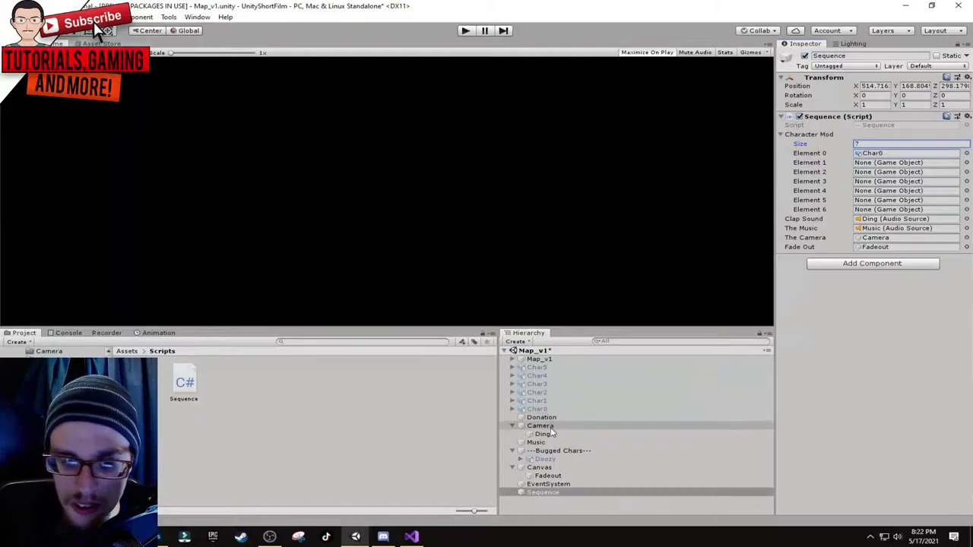
drag(552, 401, 867, 162)
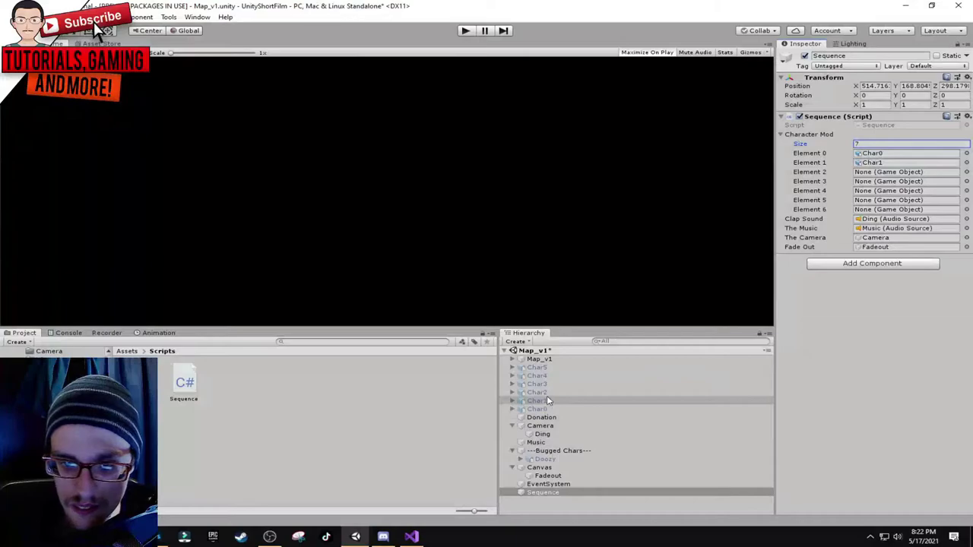
drag(541, 392, 874, 172)
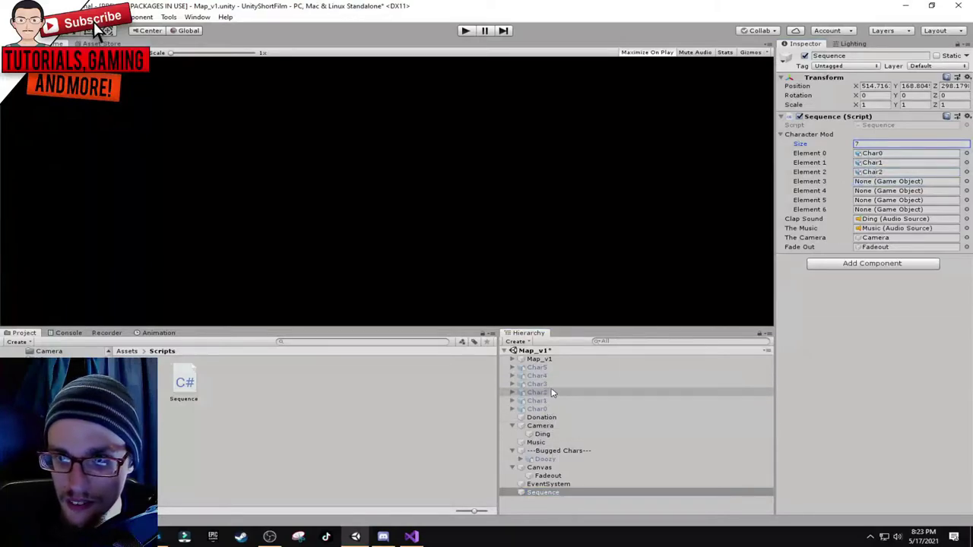
drag(548, 384, 893, 183)
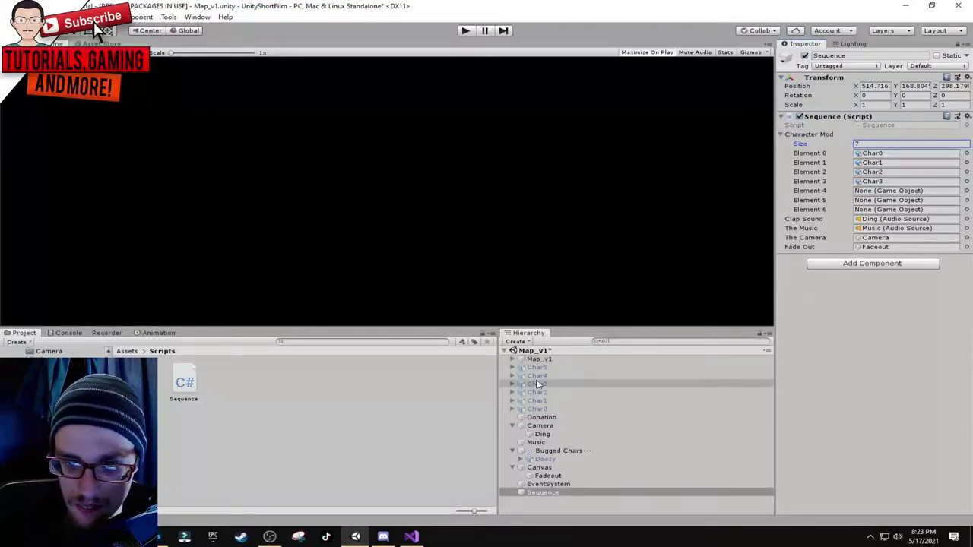
drag(537, 375, 878, 192)
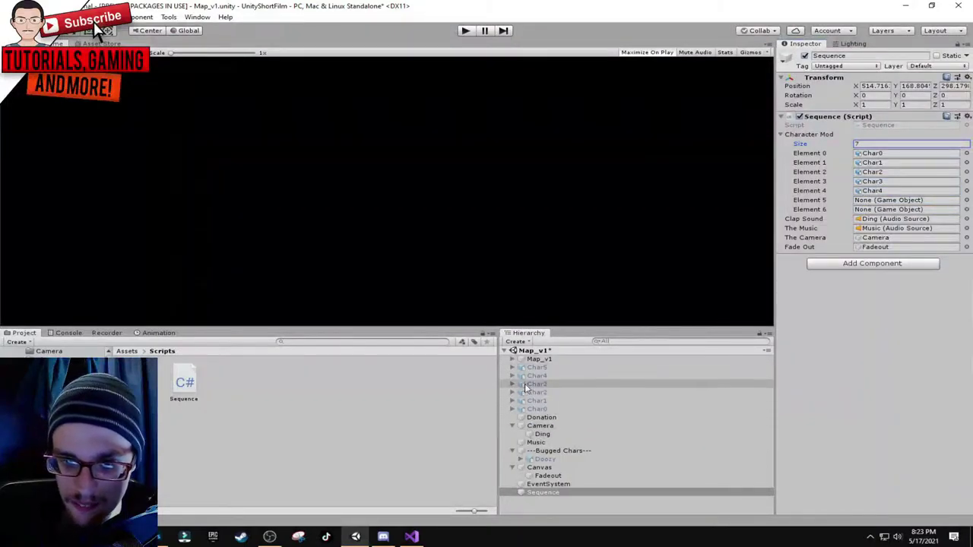
drag(537, 368, 868, 202)
drag(565, 457, 878, 211)
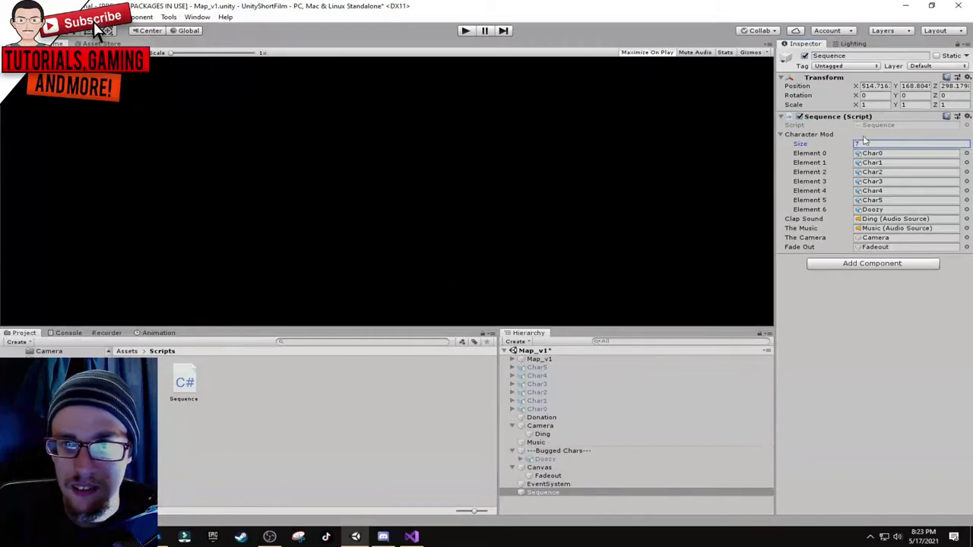
Step: Select the Camera object and show its CameraMoveAnim keyframes in the Animation view
click(540, 425)
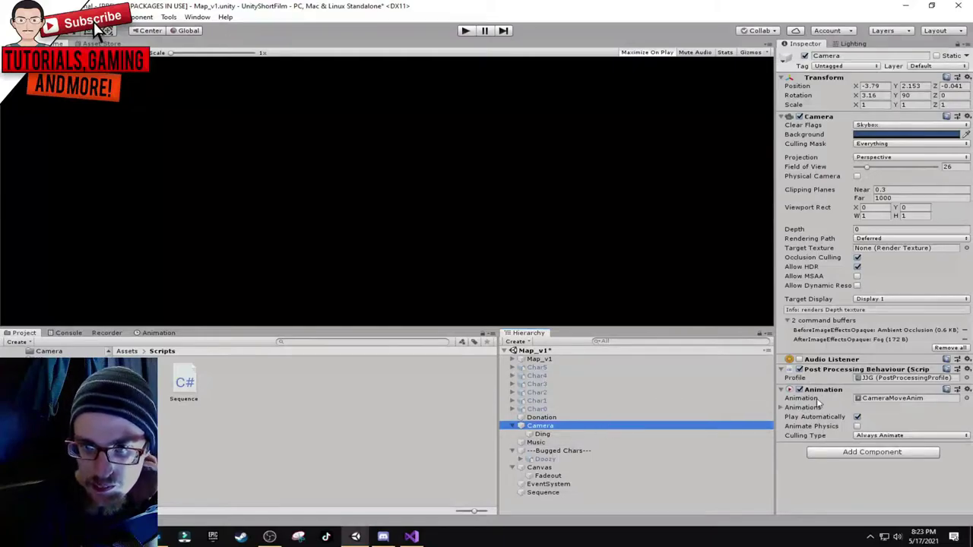
click(163, 344)
click(158, 334)
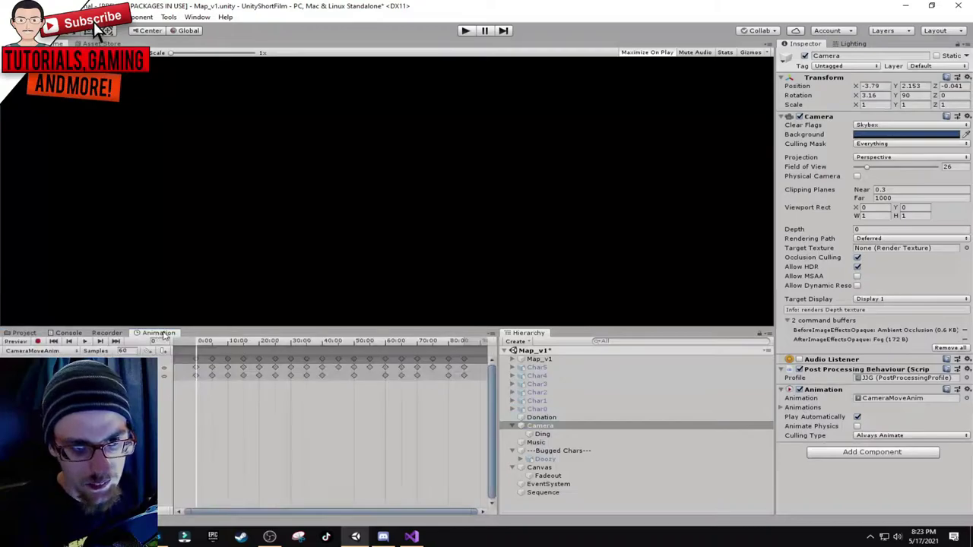
Step: Inspect the CameraMoveAnim timeline from end to start and scrub between the keyframes at 0:00 and about 5:00
scroll(350, 443, up, 6)
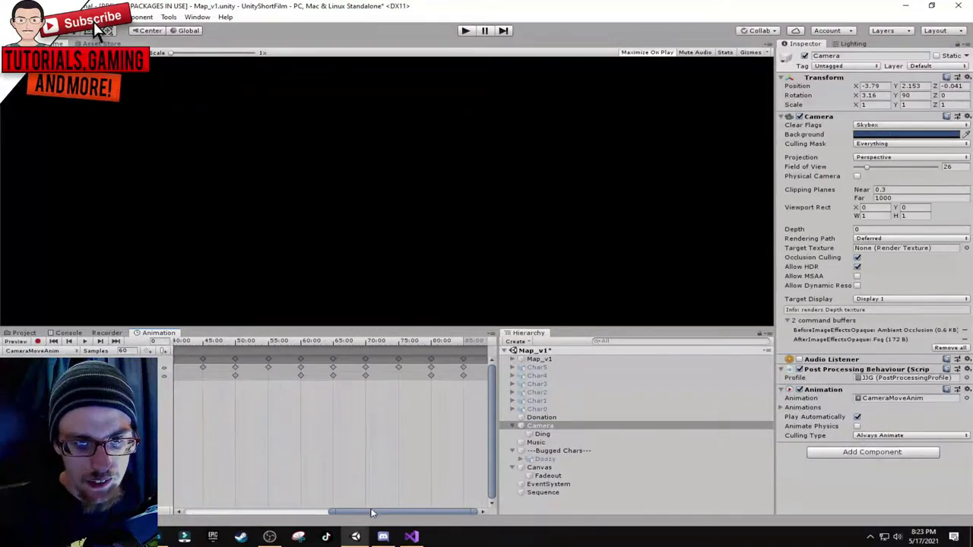
drag(372, 514, 158, 513)
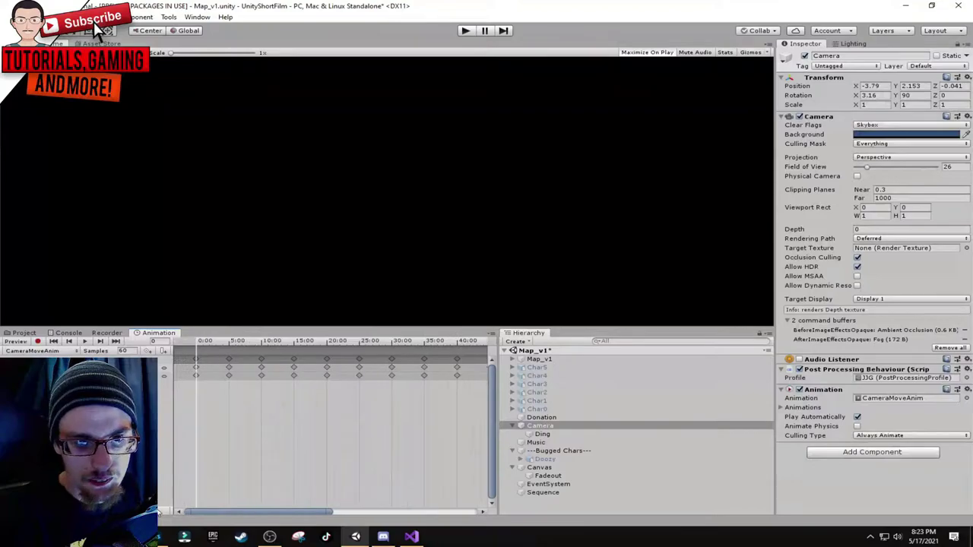
click(228, 345)
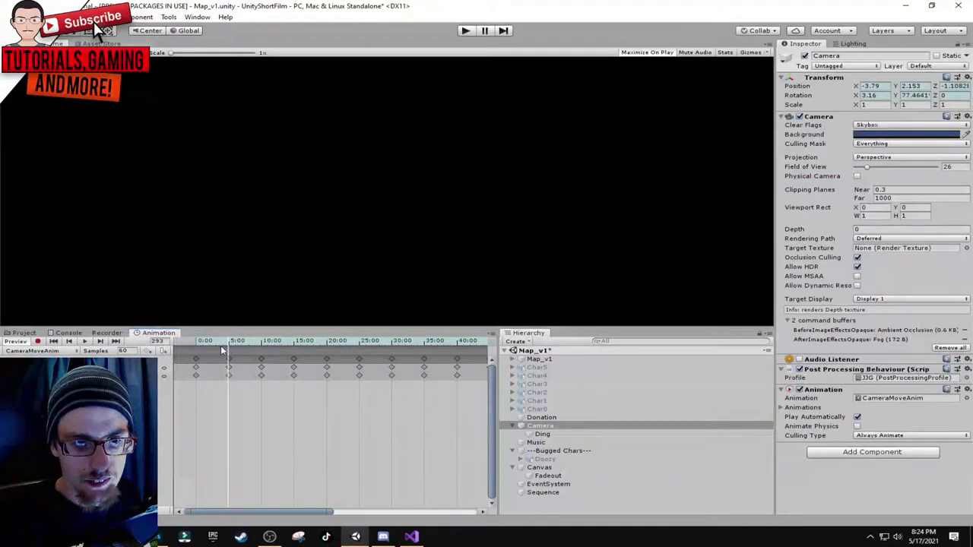
click(195, 350)
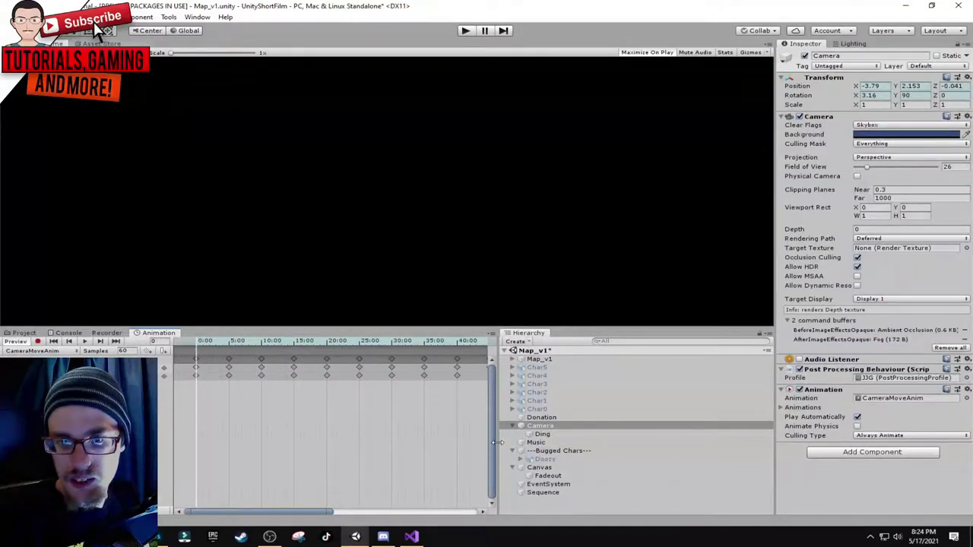
Step: Deactivate the Canvas object to uncover the camera image and show the map in the Scene view
click(540, 467)
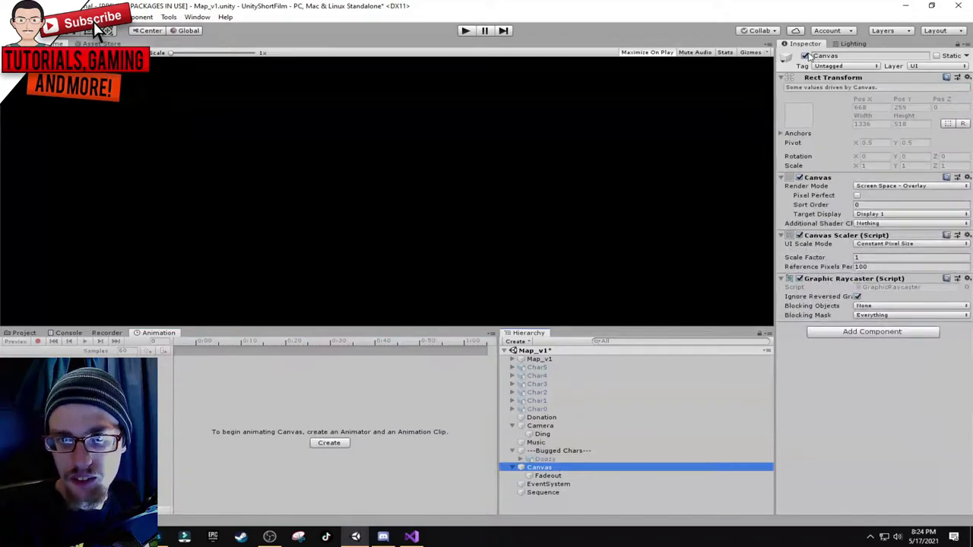
click(805, 56)
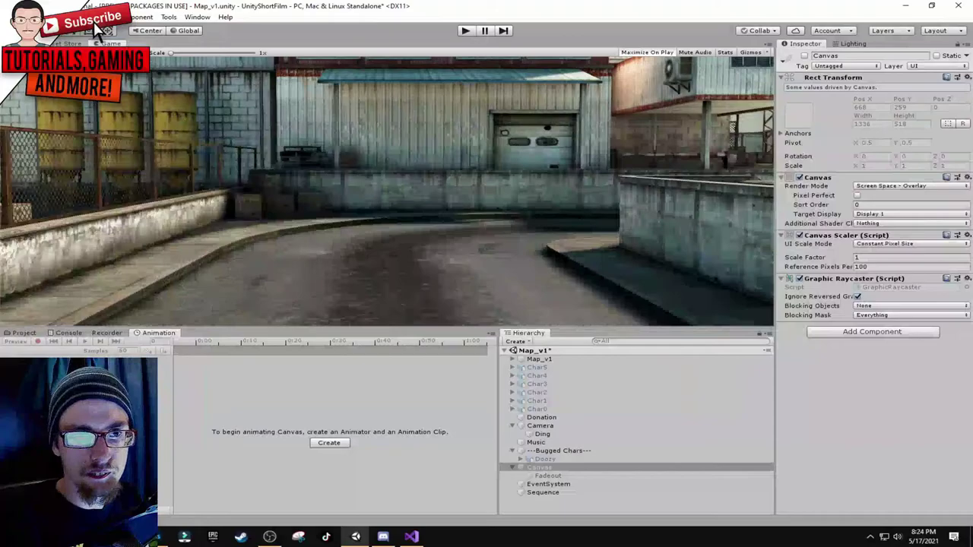
key(ctrl+1)
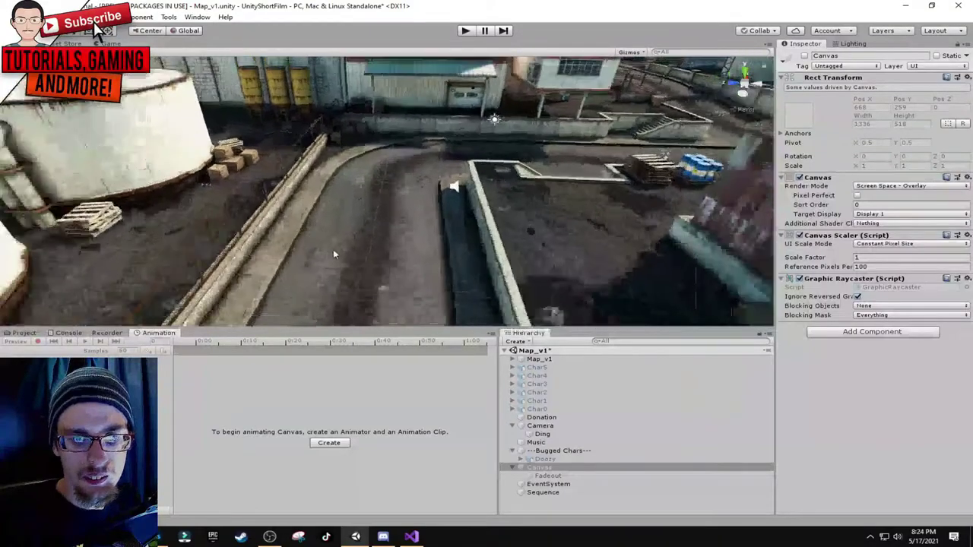
Step: Preview the Camera's CameraMoveAnim clip in the Scene and Game views, then stop playback and rewind to frame 0
click(539, 434)
click(540, 426)
click(85, 342)
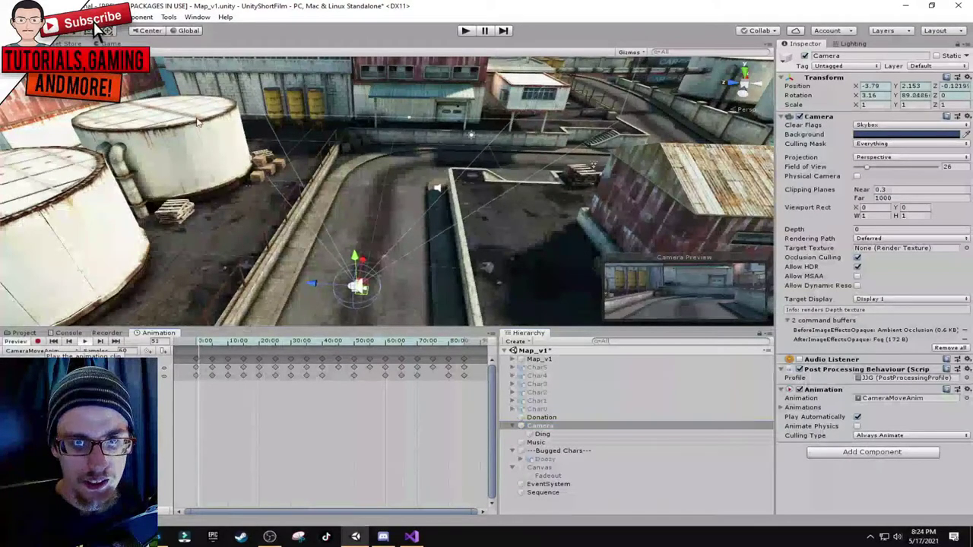
key(ctrl+2)
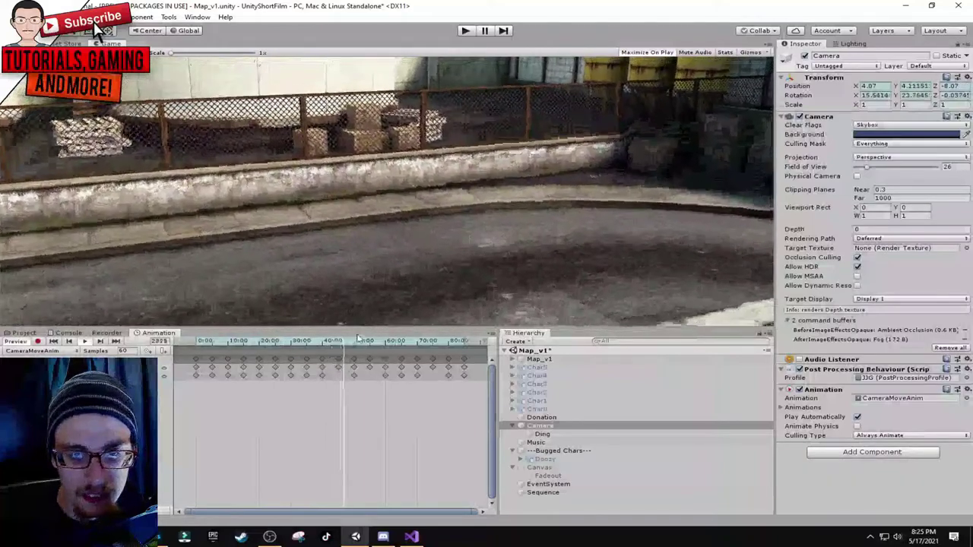
click(85, 341)
click(183, 339)
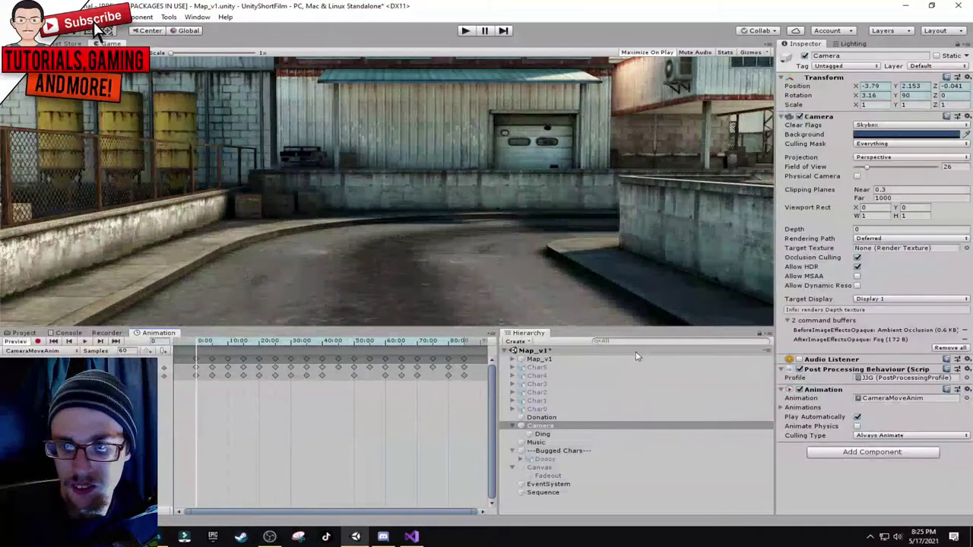
Step: Reactivate the Canvas object and bring up the Scripts folder in the project assets
click(541, 466)
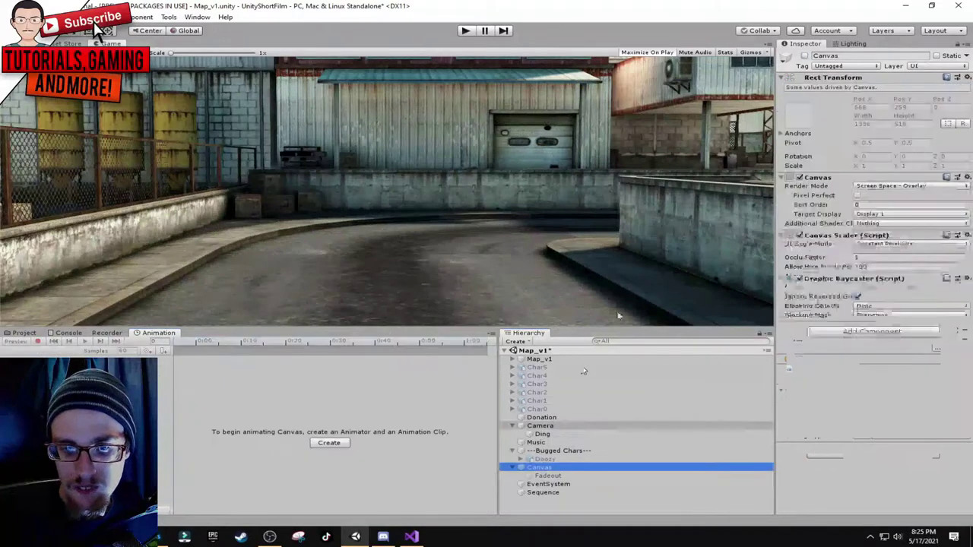
click(804, 55)
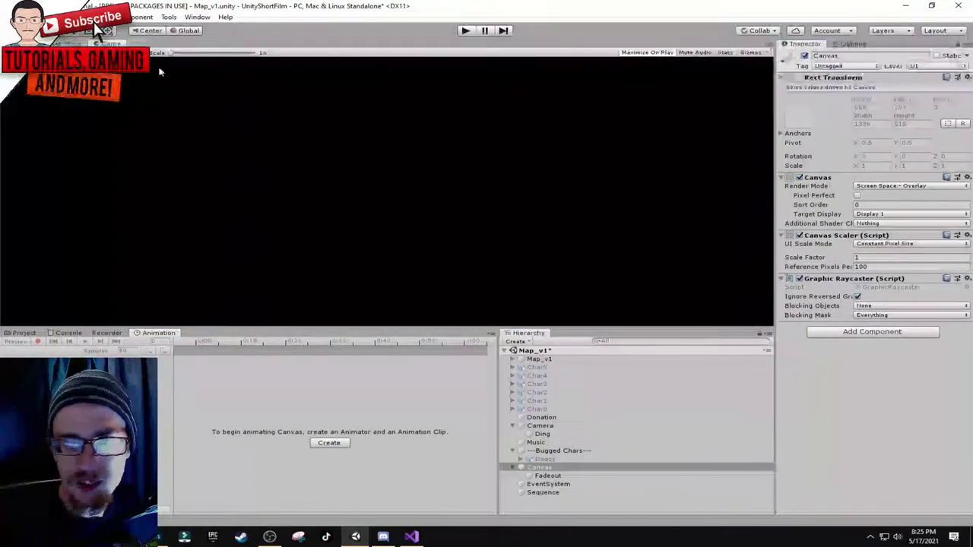
click(25, 334)
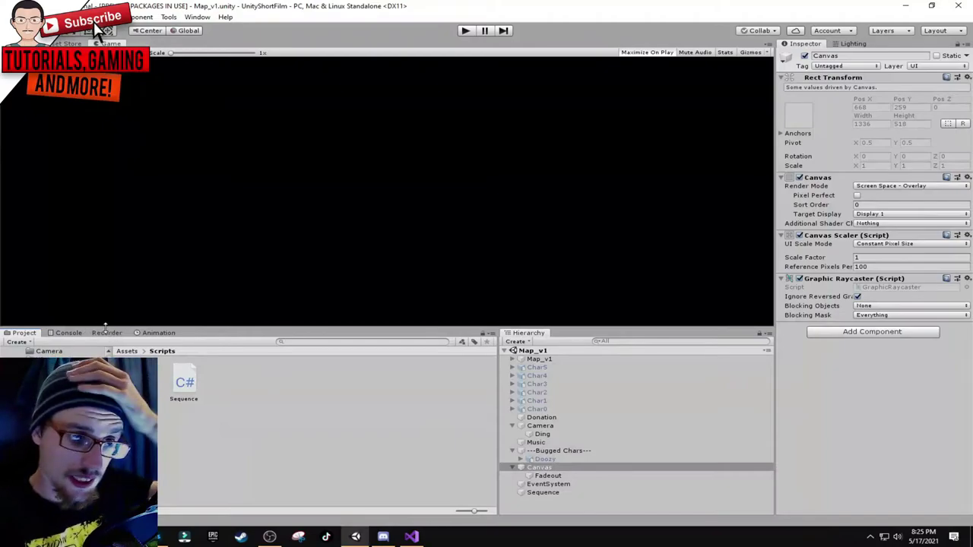
Step: Show the Recorder settings and open the Package Manager with all packages listed, including preview packages
click(106, 332)
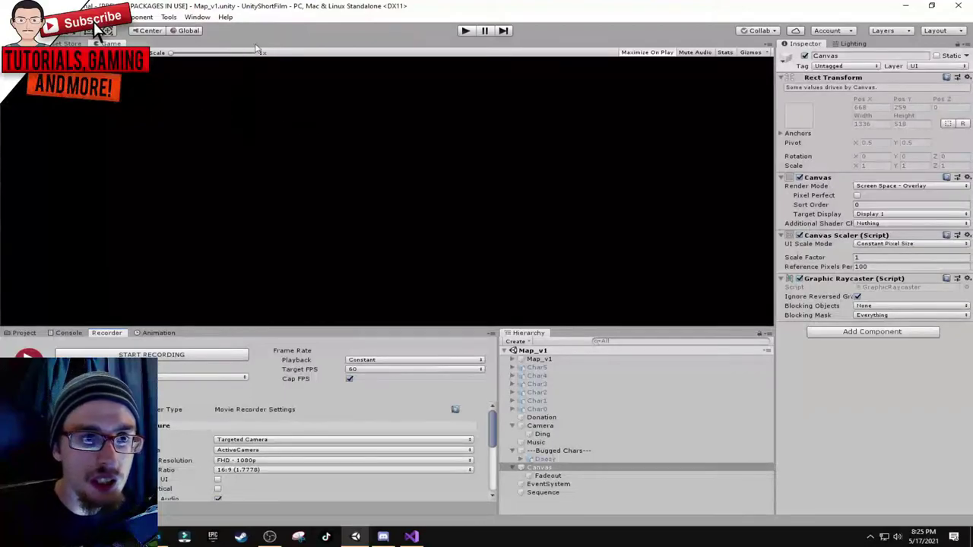
click(197, 16)
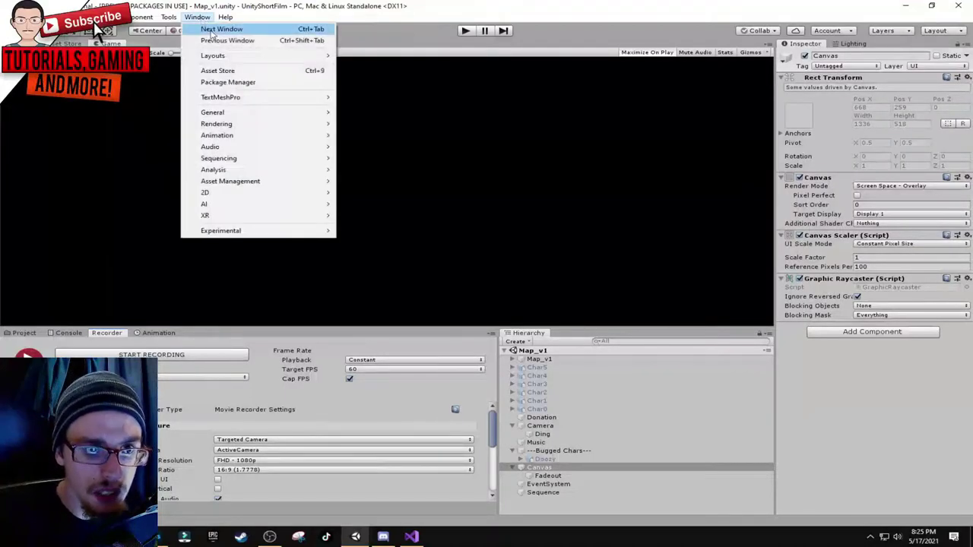
click(228, 82)
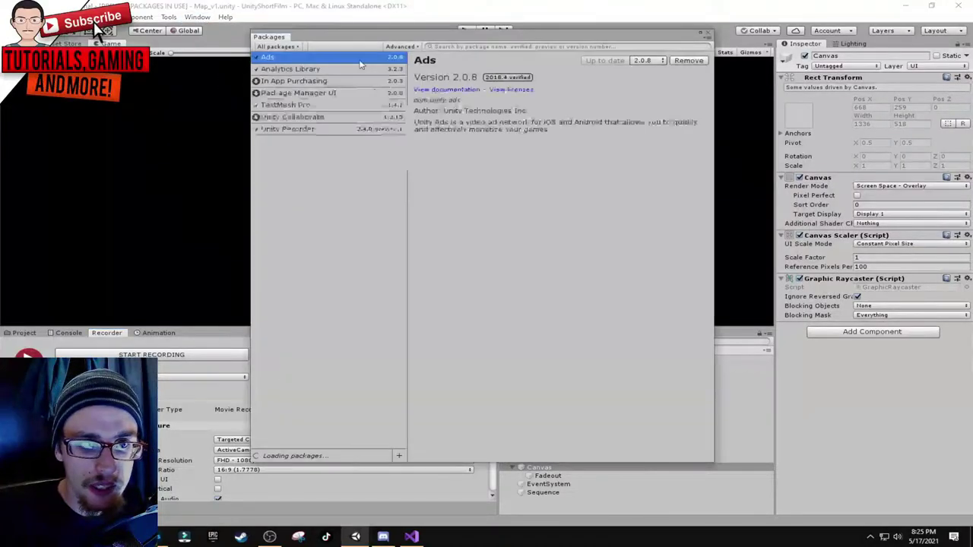
click(280, 47)
click(287, 55)
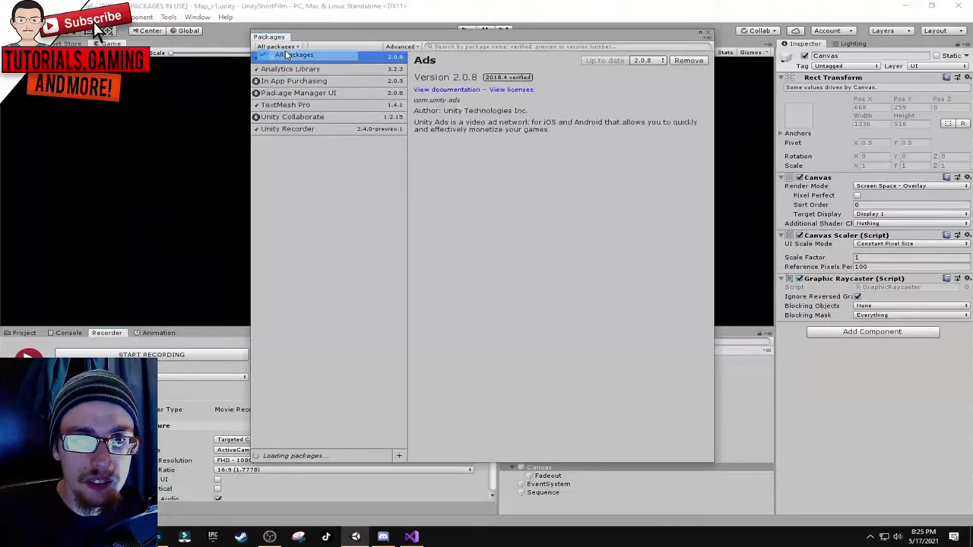
click(377, 45)
click(414, 55)
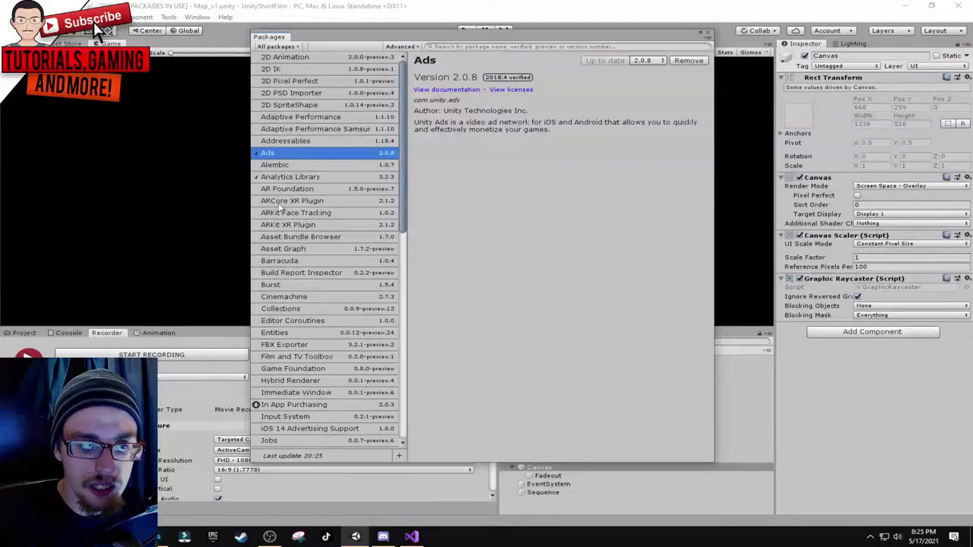
Step: Check the preview packages option, view the Unity Recorder package details and close the Package Manager
scroll(404, 93, down, 1)
click(411, 47)
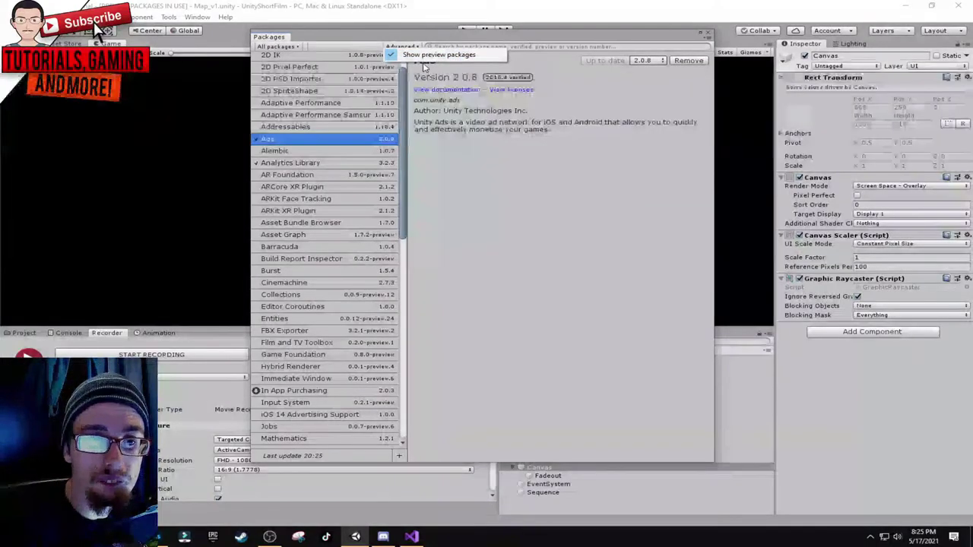
click(271, 140)
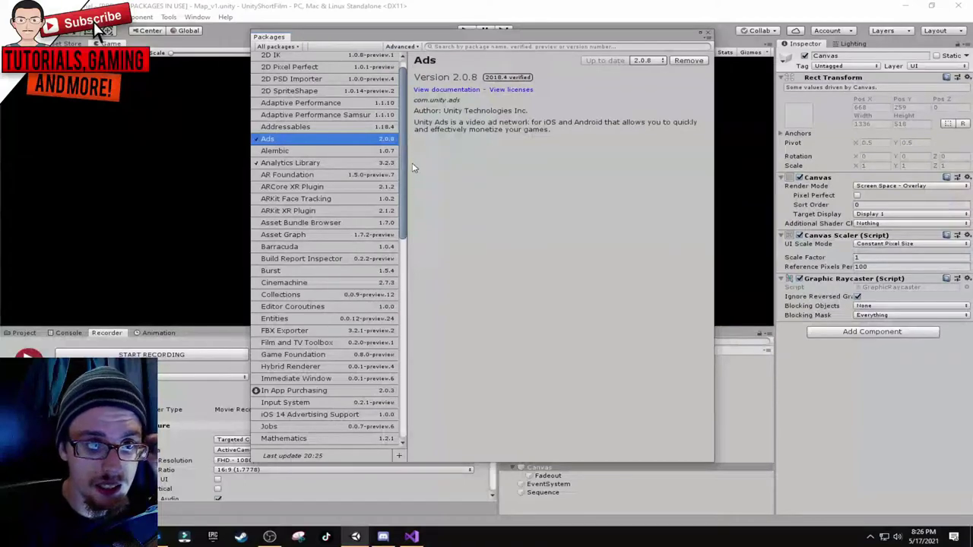
drag(407, 173, 408, 149)
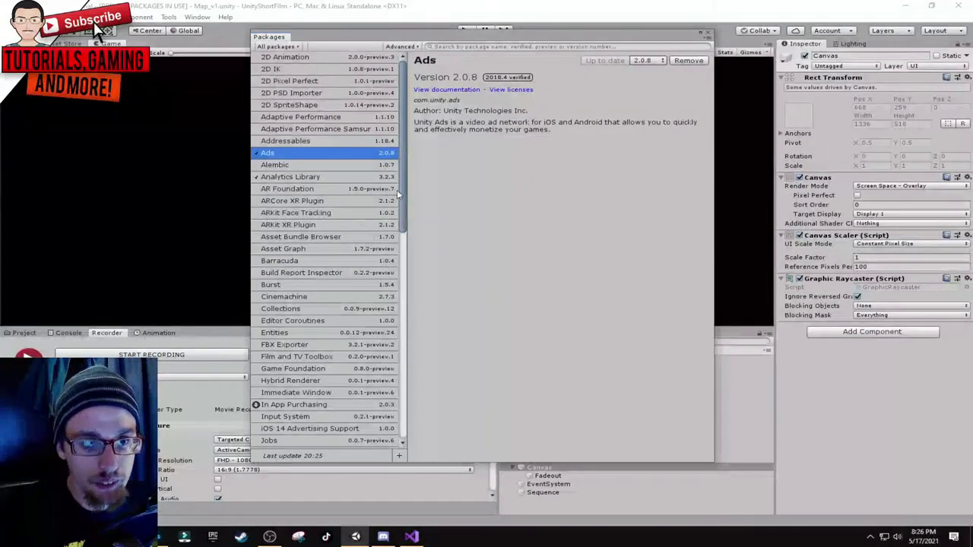
drag(402, 197, 393, 426)
click(307, 321)
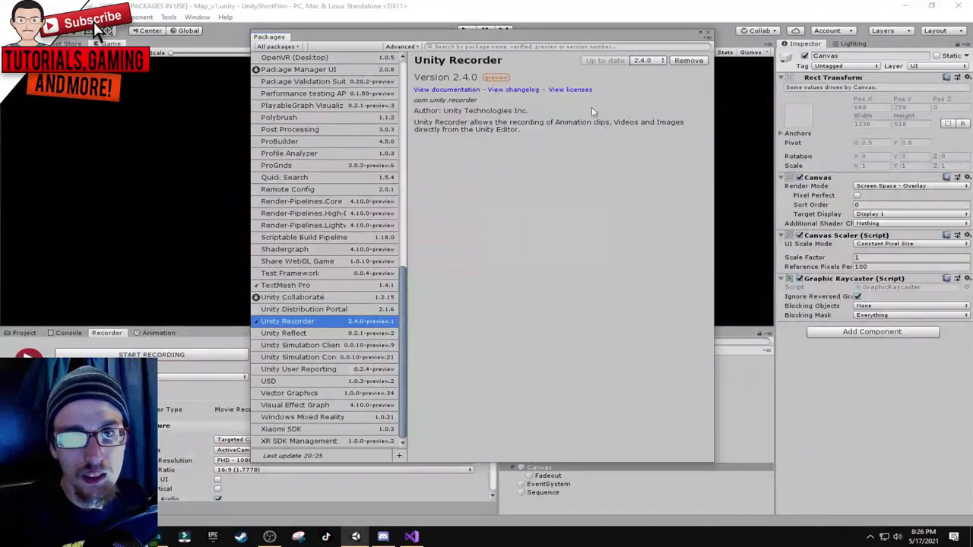
click(707, 33)
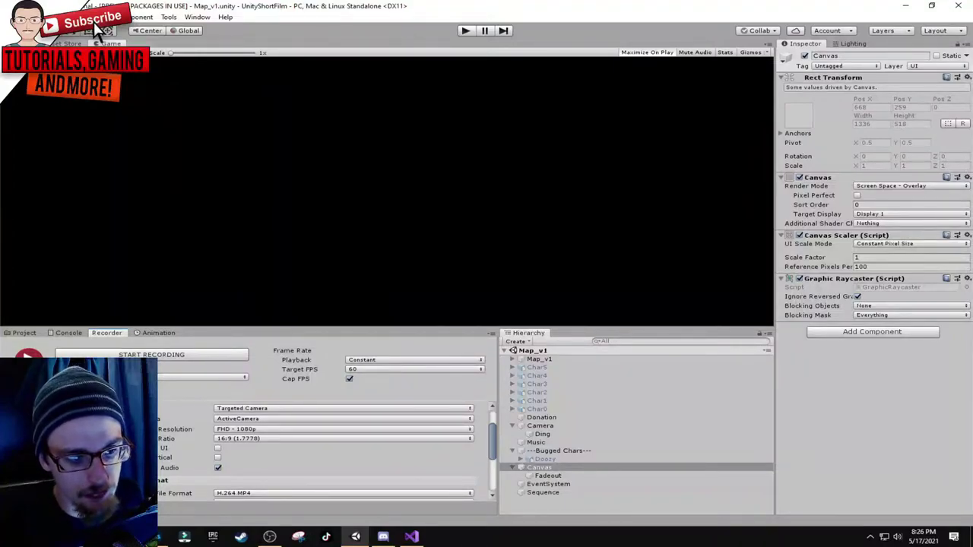
Step: Set the Recorder to capture the Targeted Camera from MainCamera at 60 target FPS with Cap FPS turned off
click(225, 410)
click(310, 400)
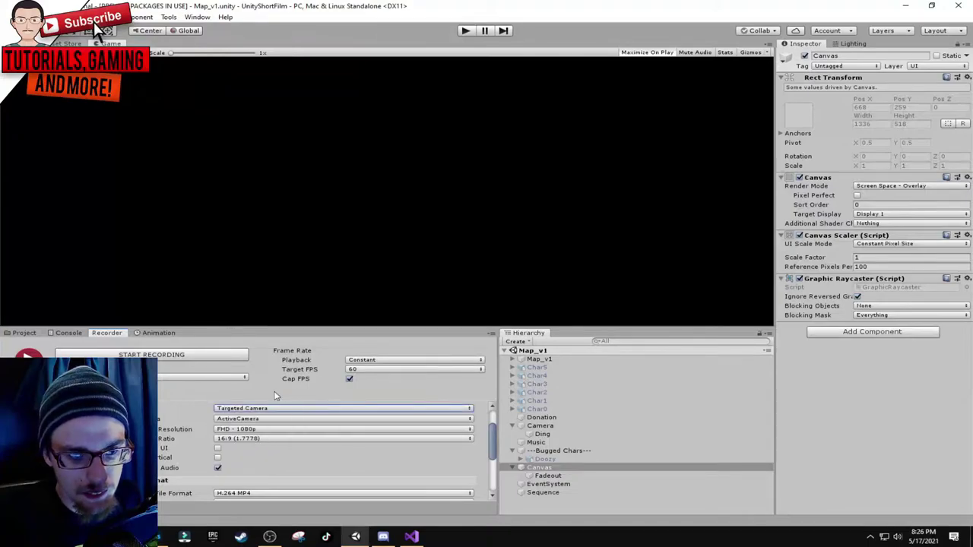
click(218, 421)
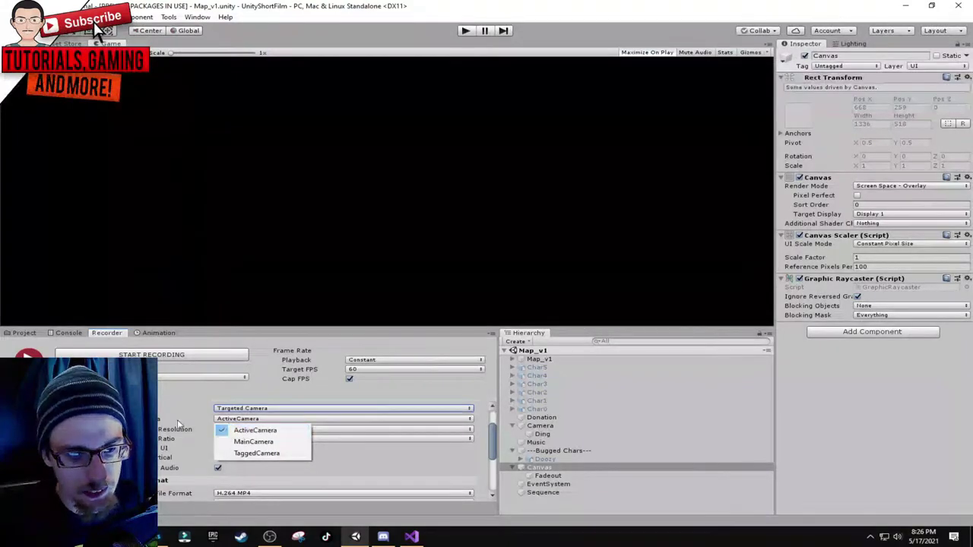
click(251, 441)
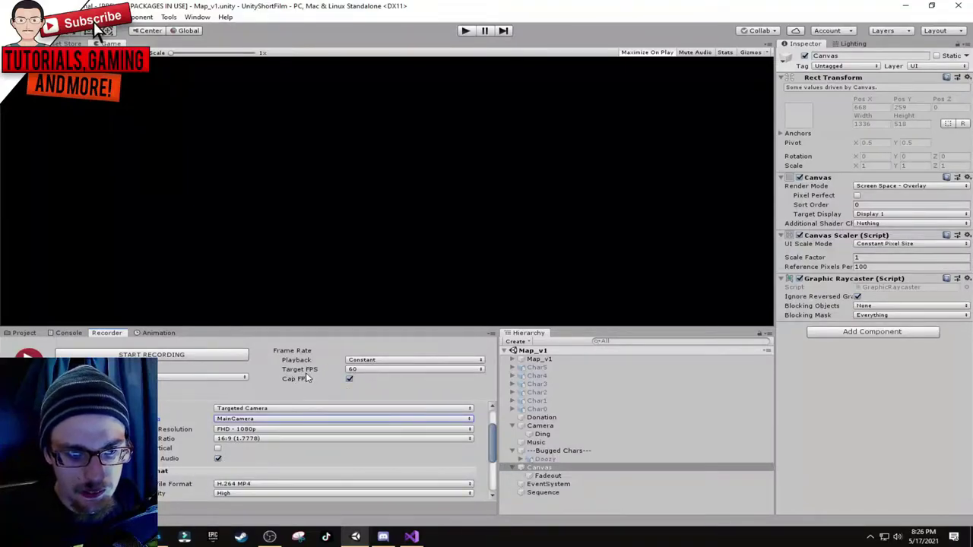
click(358, 371)
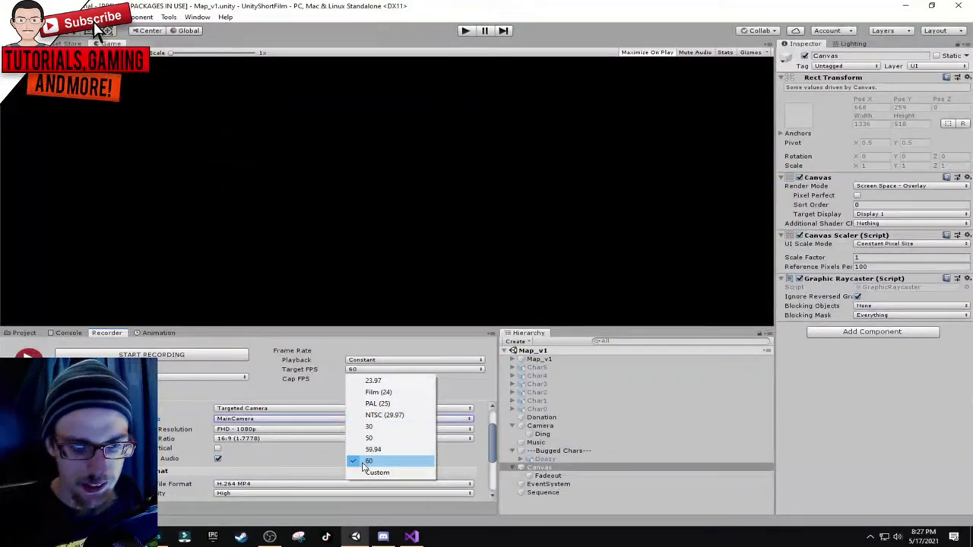
click(323, 400)
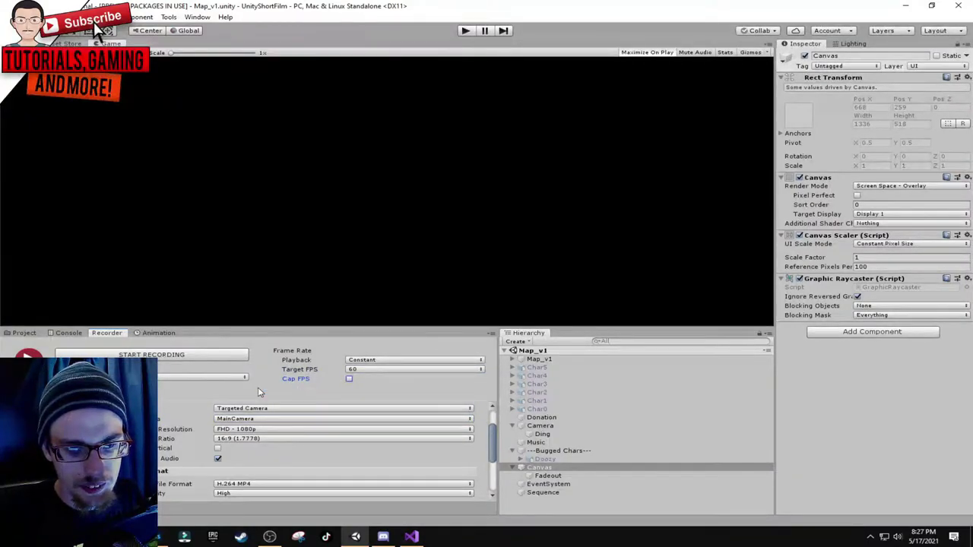
Step: Review the Recorder's media file format options, quality, output file name, wildcards and output path
scroll(331, 448, down, 3)
scroll(210, 436, up, 2)
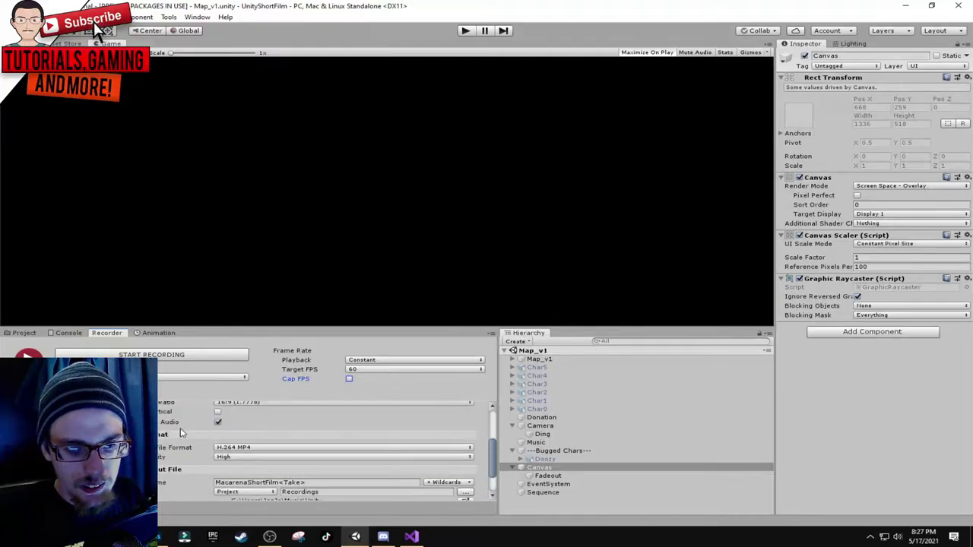
click(225, 449)
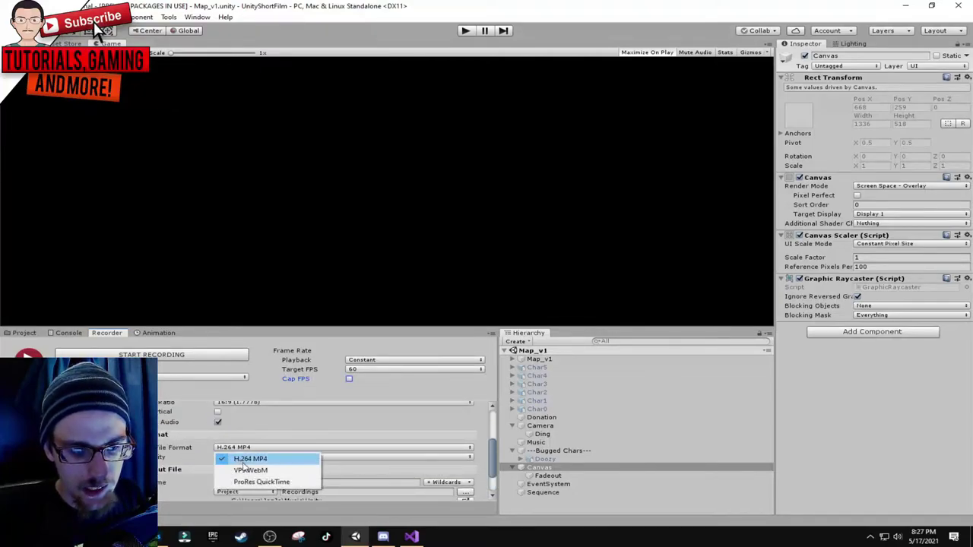
click(192, 463)
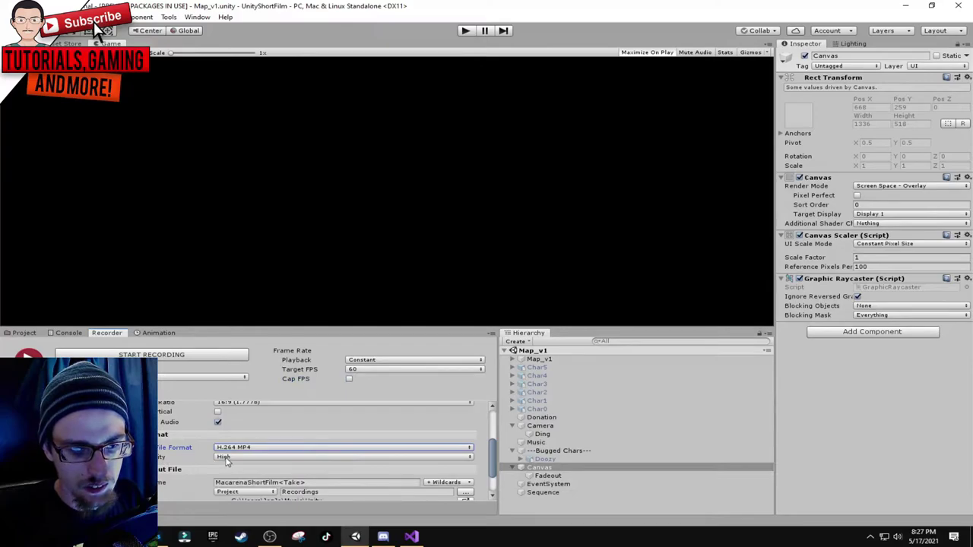
scroll(226, 461, down, 2)
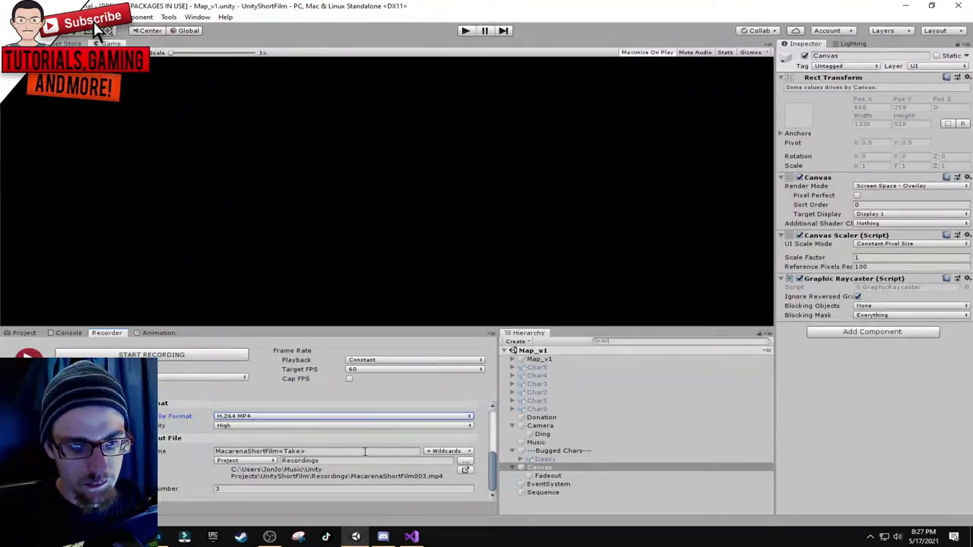
click(446, 451)
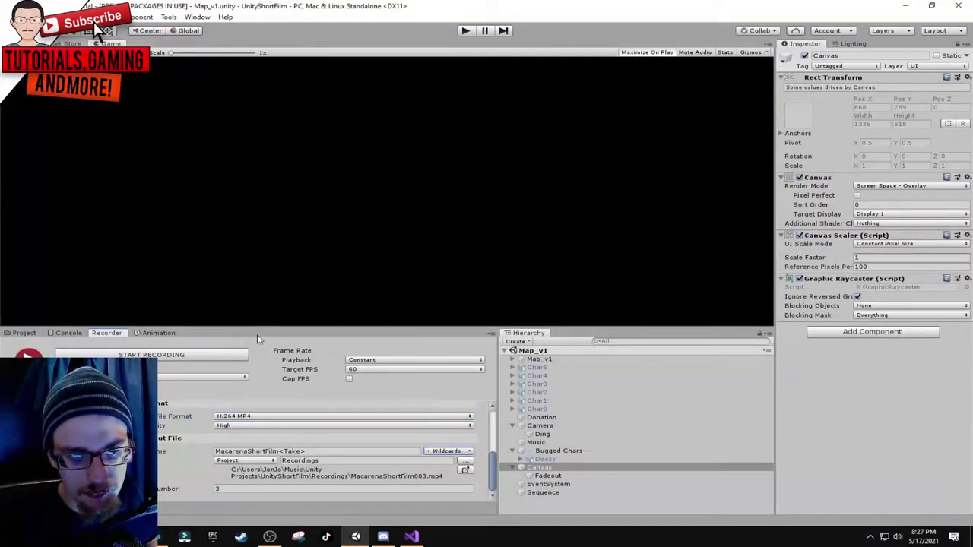
Step: Return to the project assets and select the Camera object to show its components
click(25, 332)
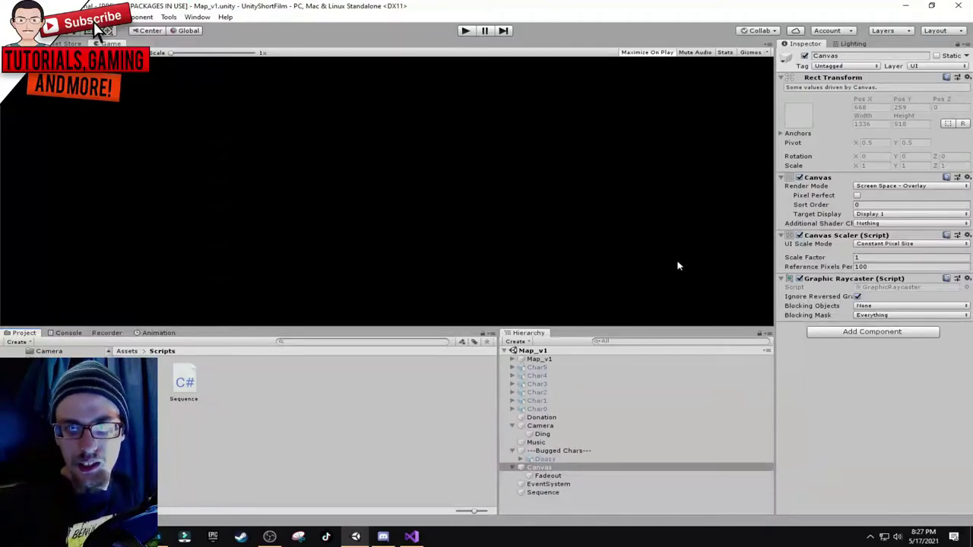
click(538, 425)
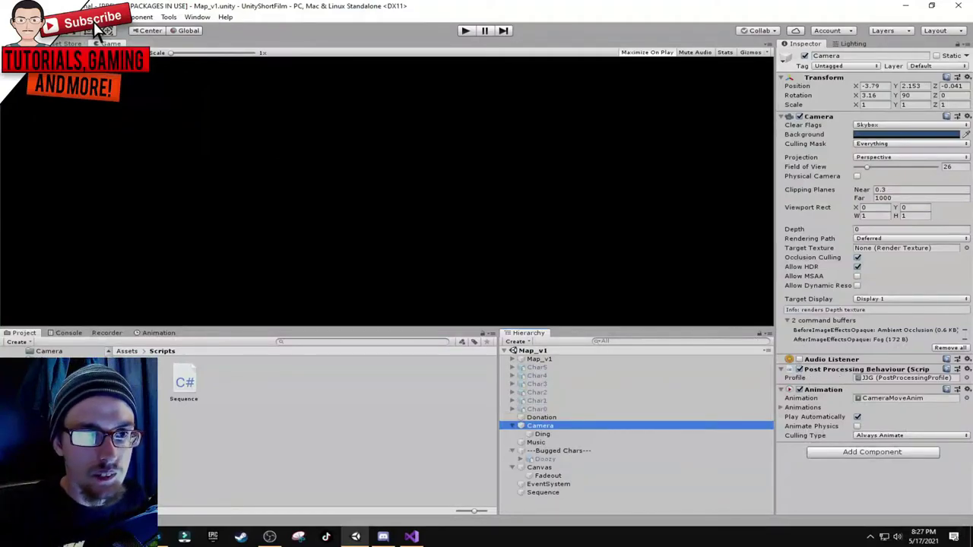
Step: Deactivate the Canvas object and show the Camera's unobstructed picture in the Game view
key(ctrl+1)
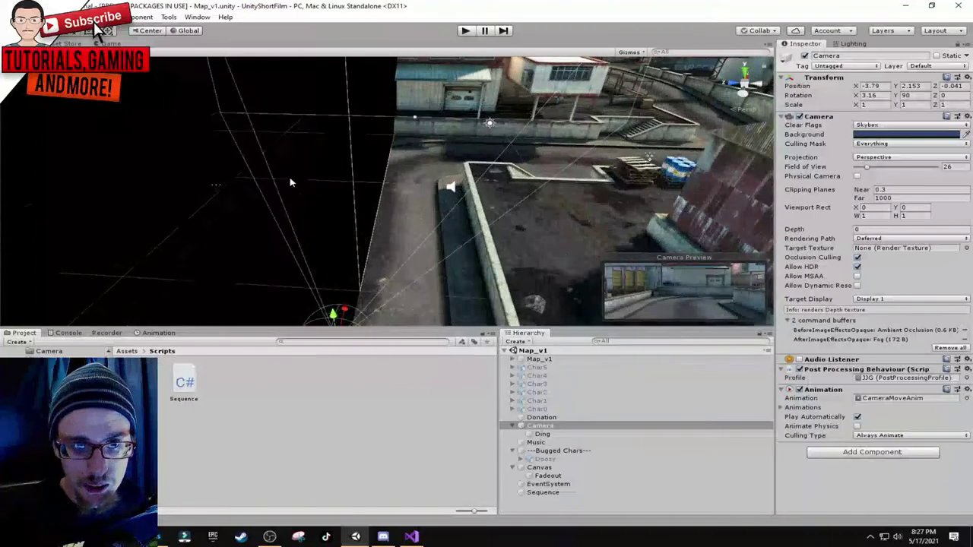
click(540, 466)
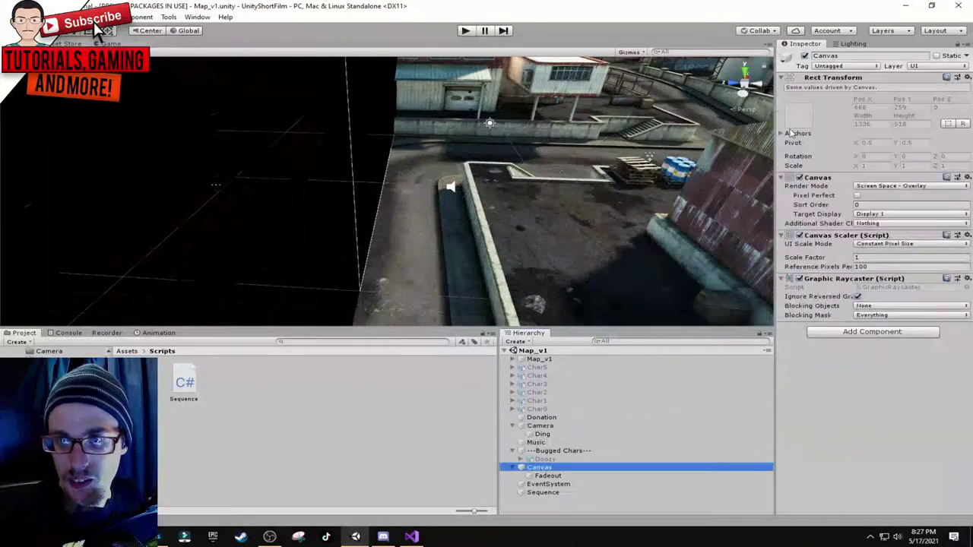
click(805, 56)
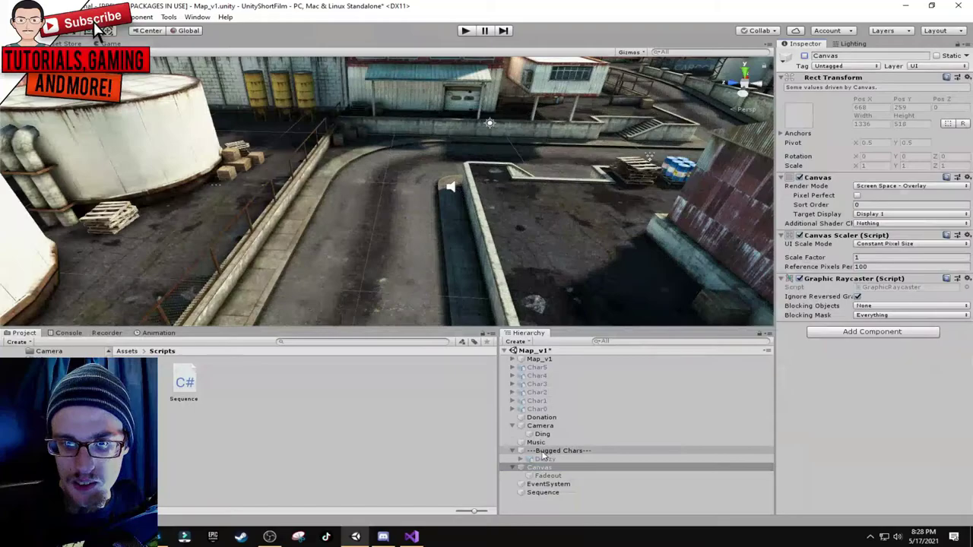
click(539, 425)
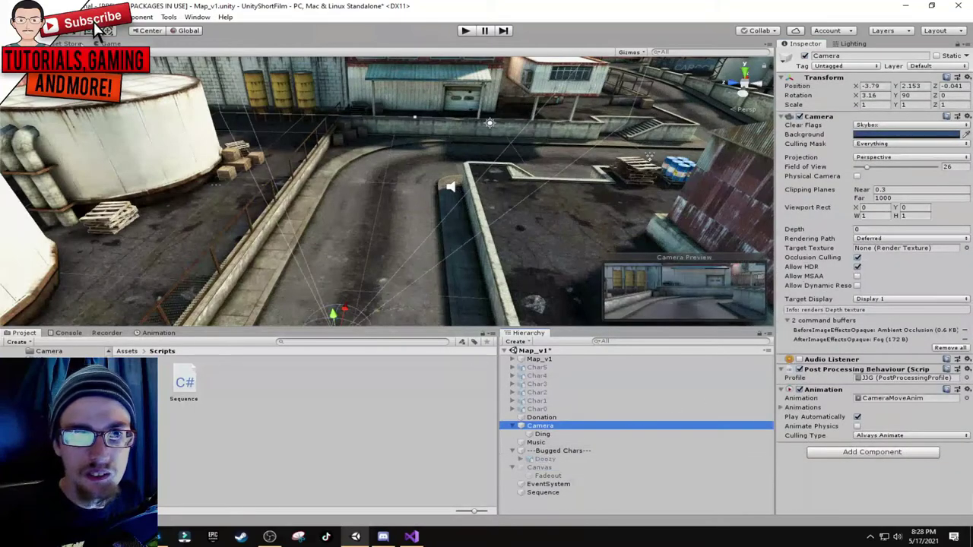
key(ctrl+2)
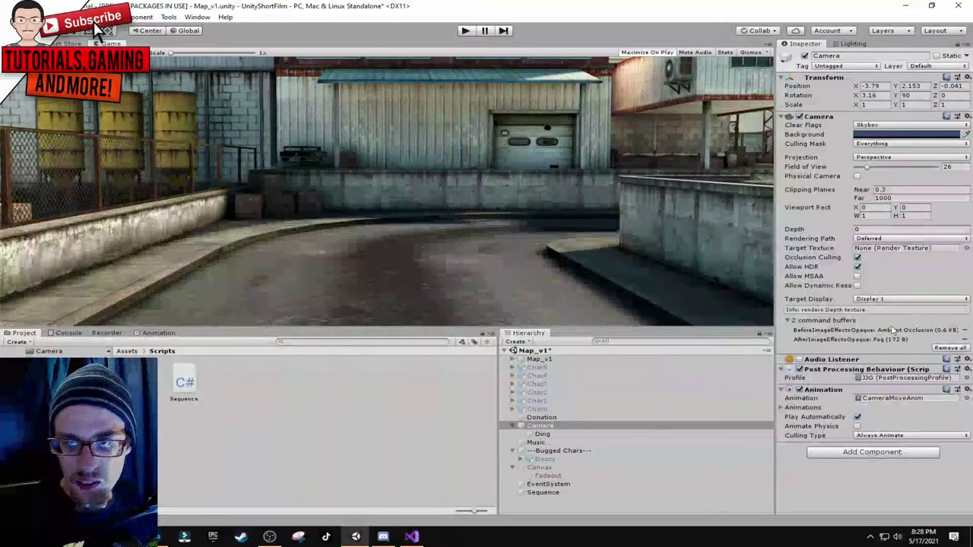
Step: Toggle the Camera's Post Processing Behaviour off and on repeatedly to compare the picture with and without the effects
click(800, 370)
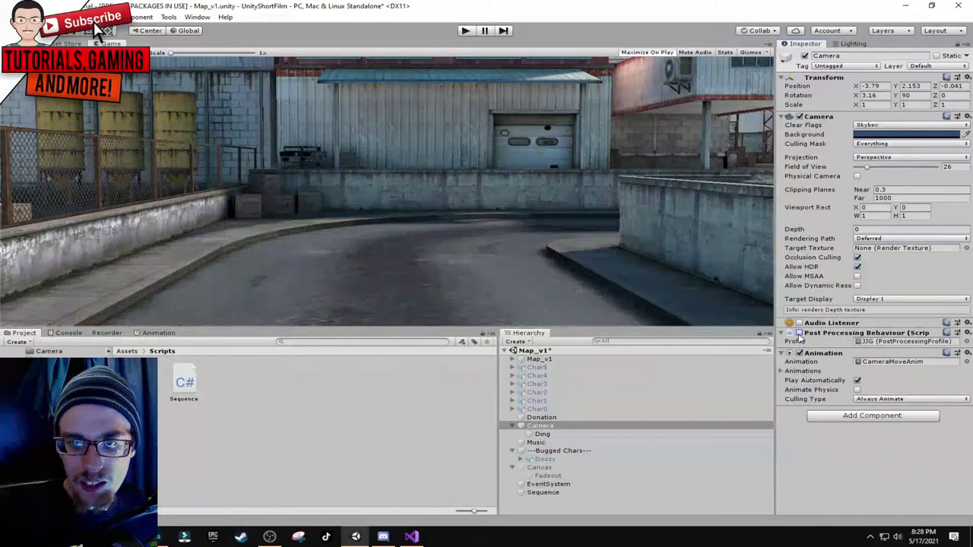
click(799, 333)
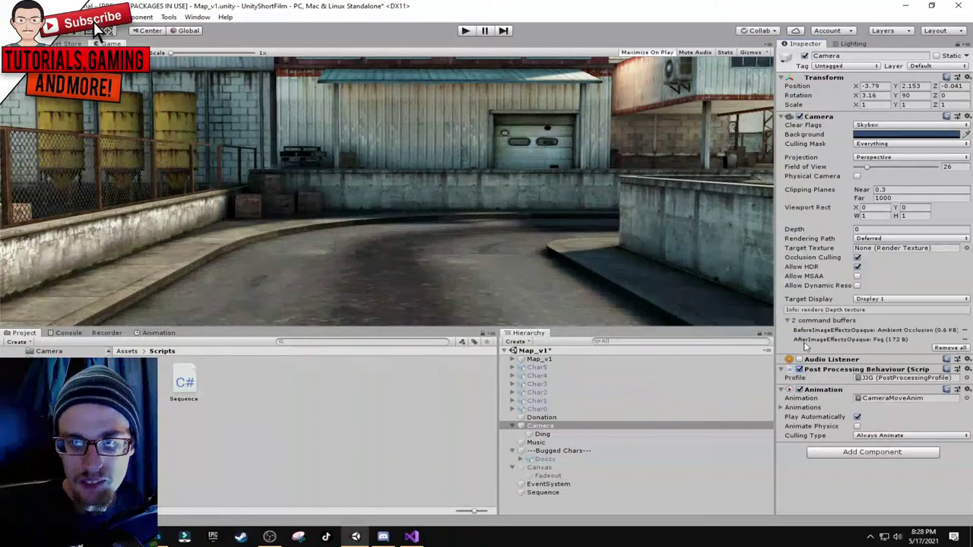
click(789, 116)
click(799, 137)
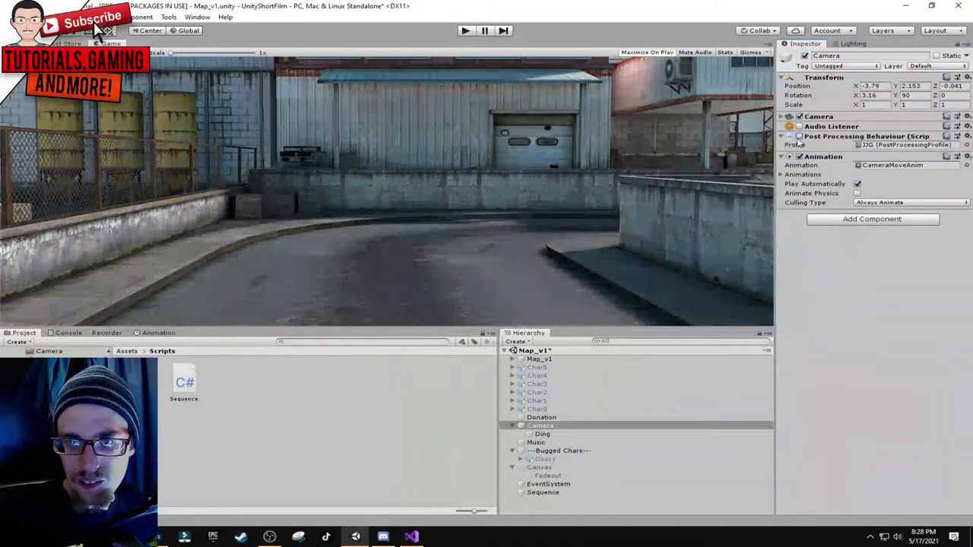
click(799, 138)
click(799, 138)
click(798, 139)
click(798, 138)
click(798, 137)
click(799, 139)
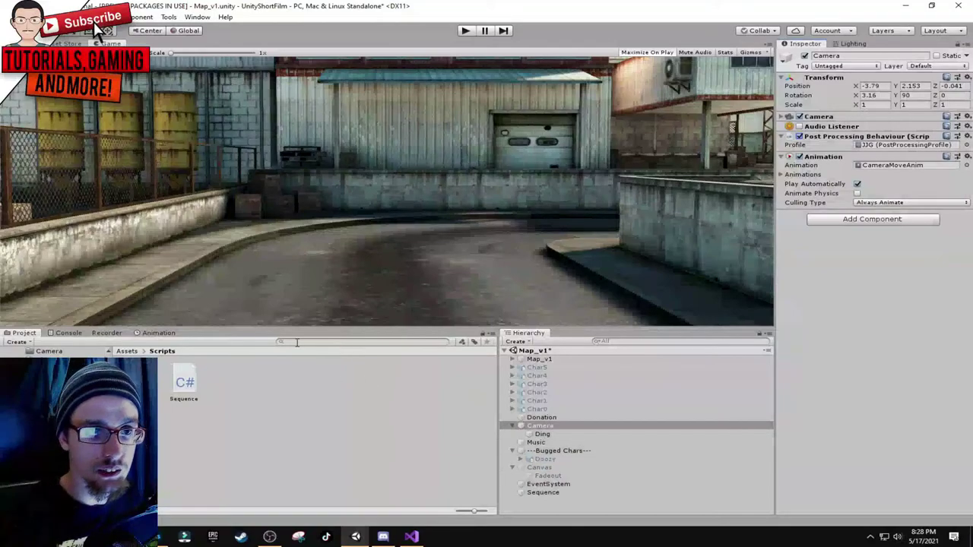
Step: Reactivate the Canvas object, play the short film with post processing enabled, and stop playback
click(540, 468)
click(804, 57)
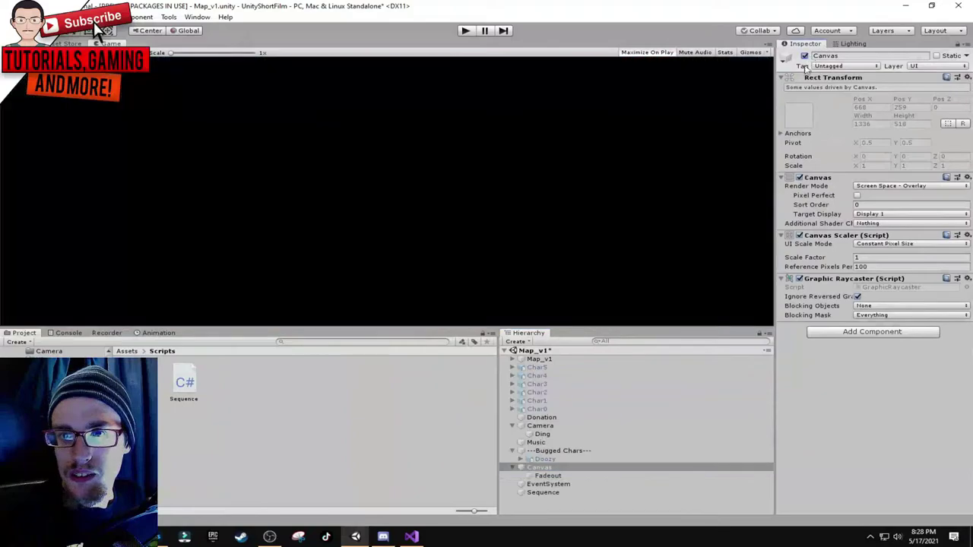
click(465, 30)
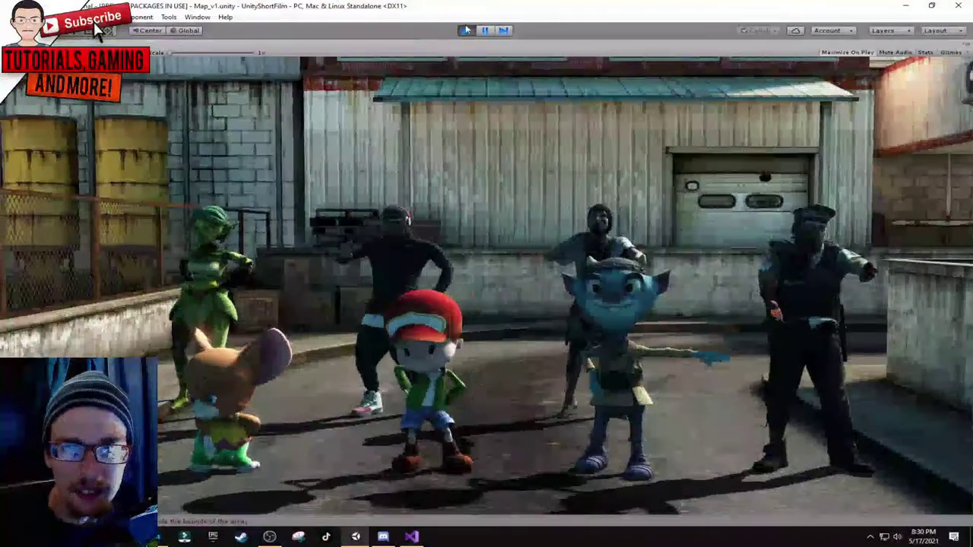
key(ctrl+p)
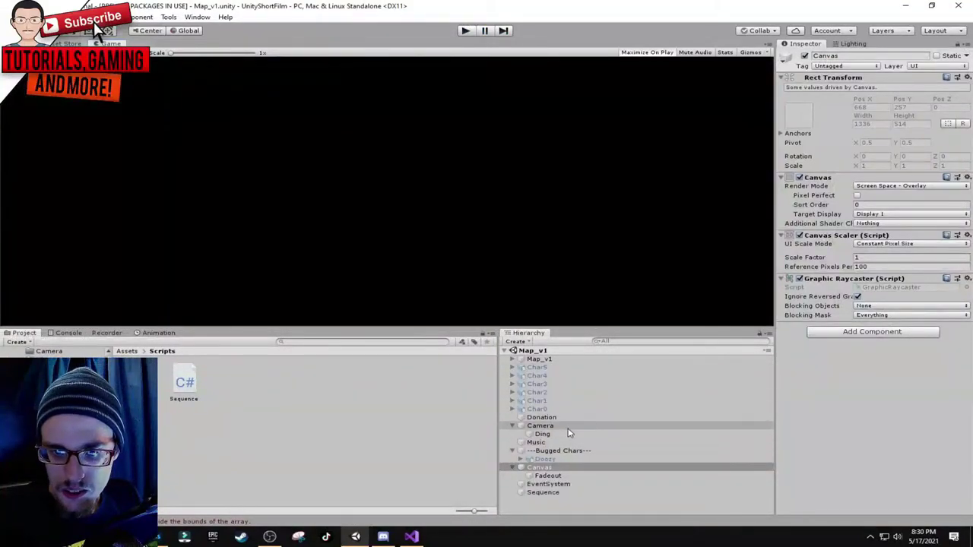
Step: Disable the Camera's Post Processing Behaviour and deactivate the Music object
click(548, 426)
click(804, 145)
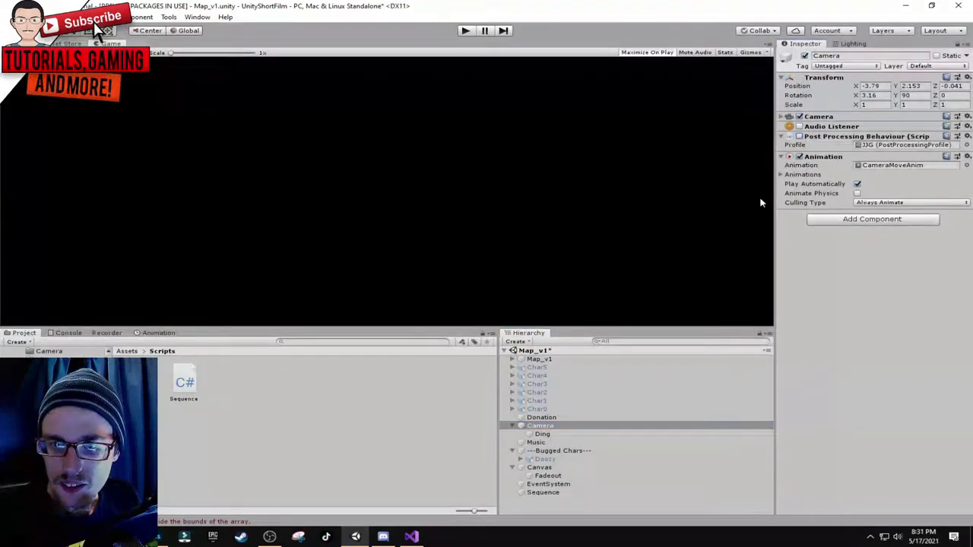
click(555, 443)
click(803, 121)
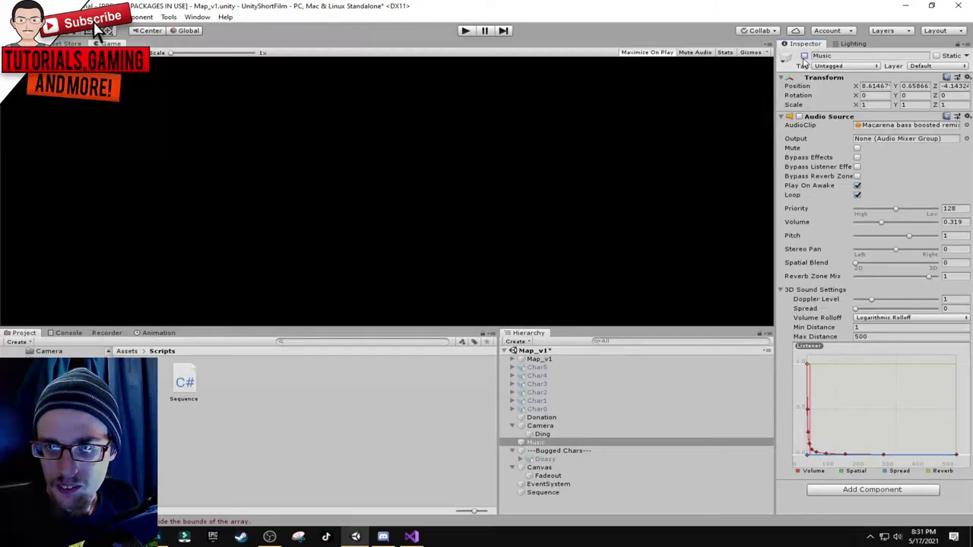
Step: Enable the Camera's Audio Listener, play the short film without post processing, pause it and stop playback
click(561, 428)
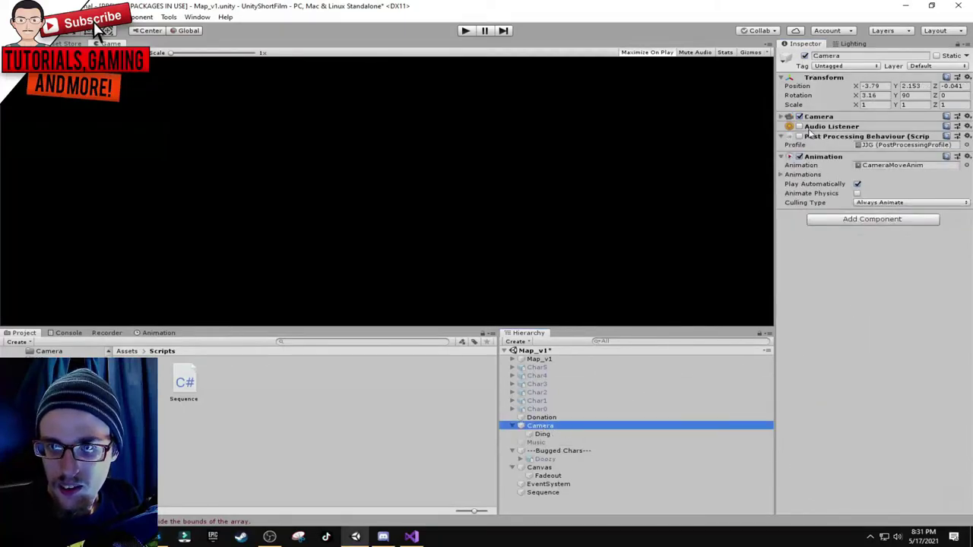
click(799, 126)
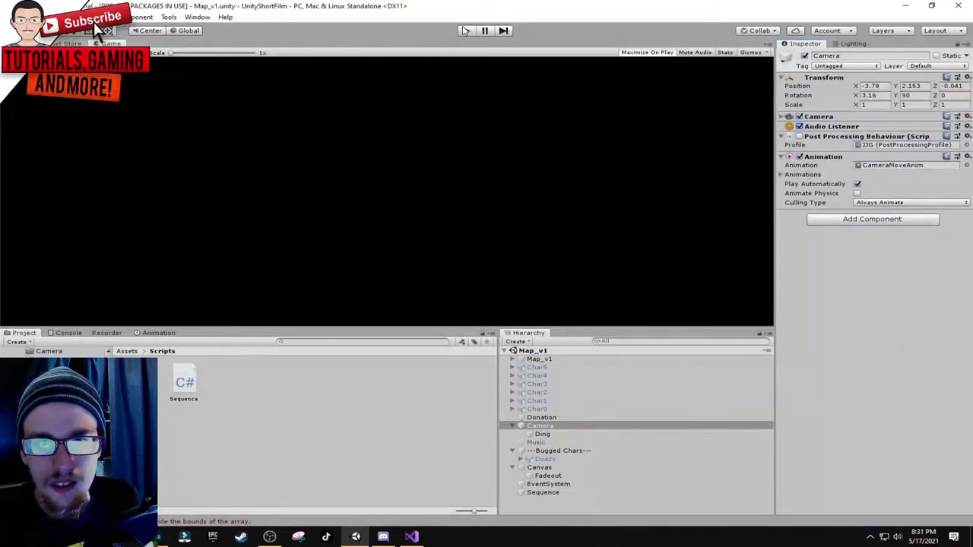
click(465, 30)
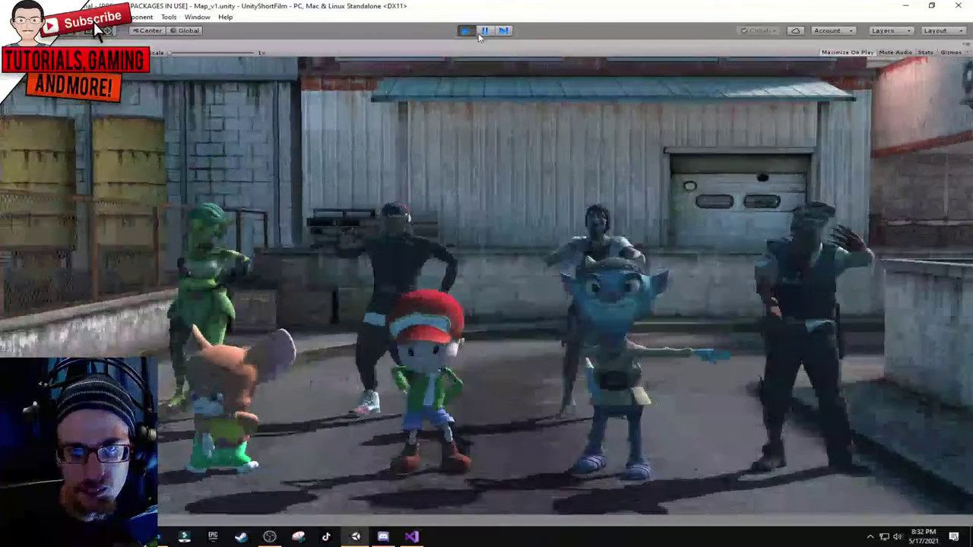
click(466, 30)
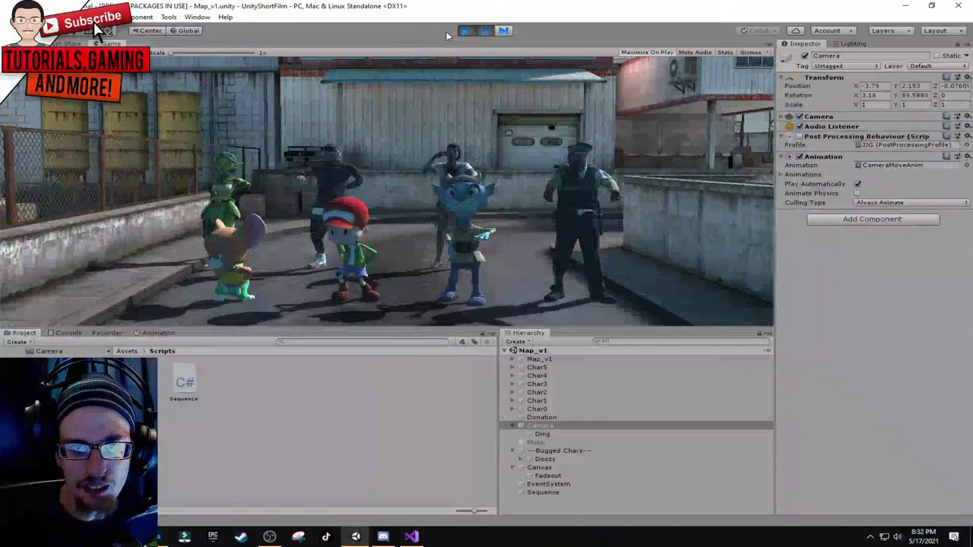
click(466, 31)
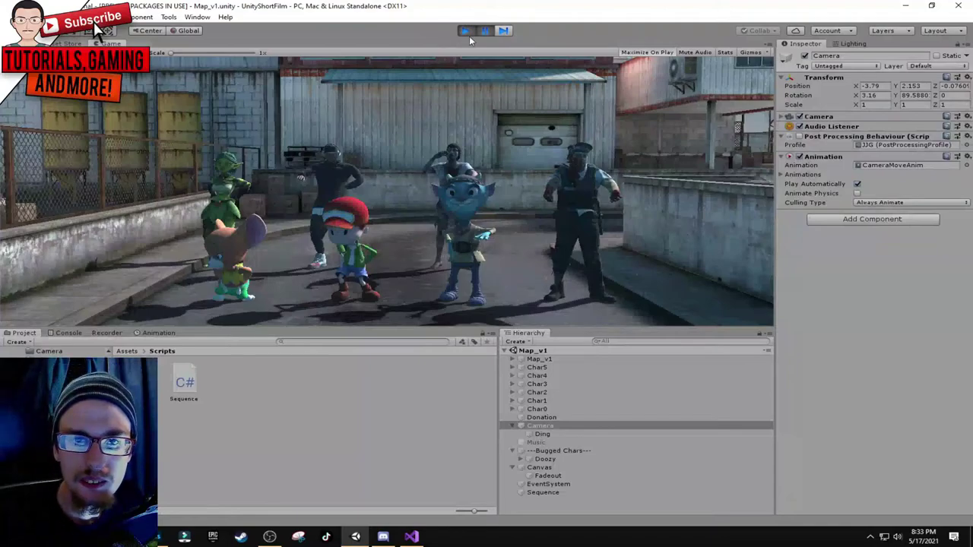
click(466, 30)
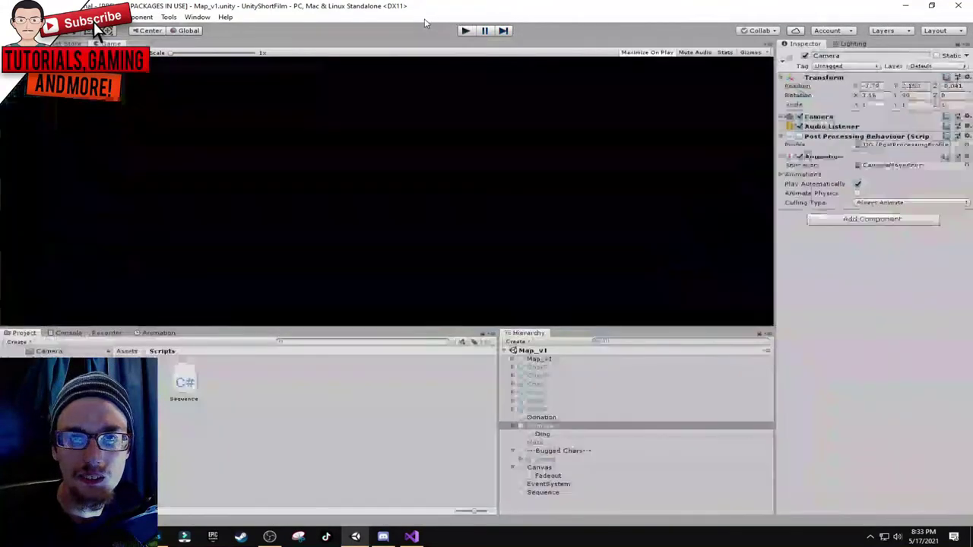